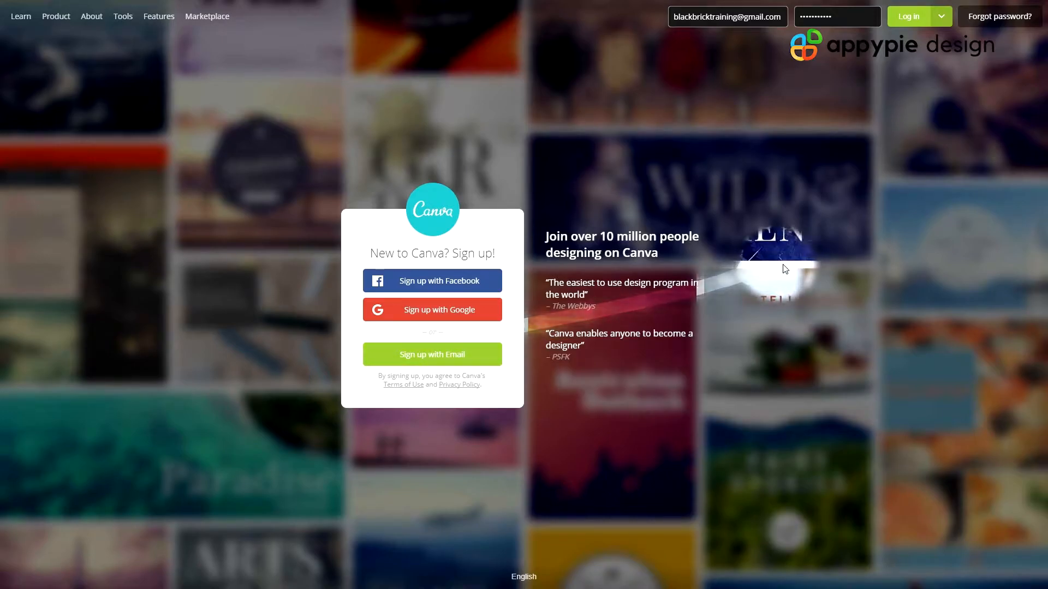
Log in to Canva with the prefilled account e-mail and password
click(906, 16)
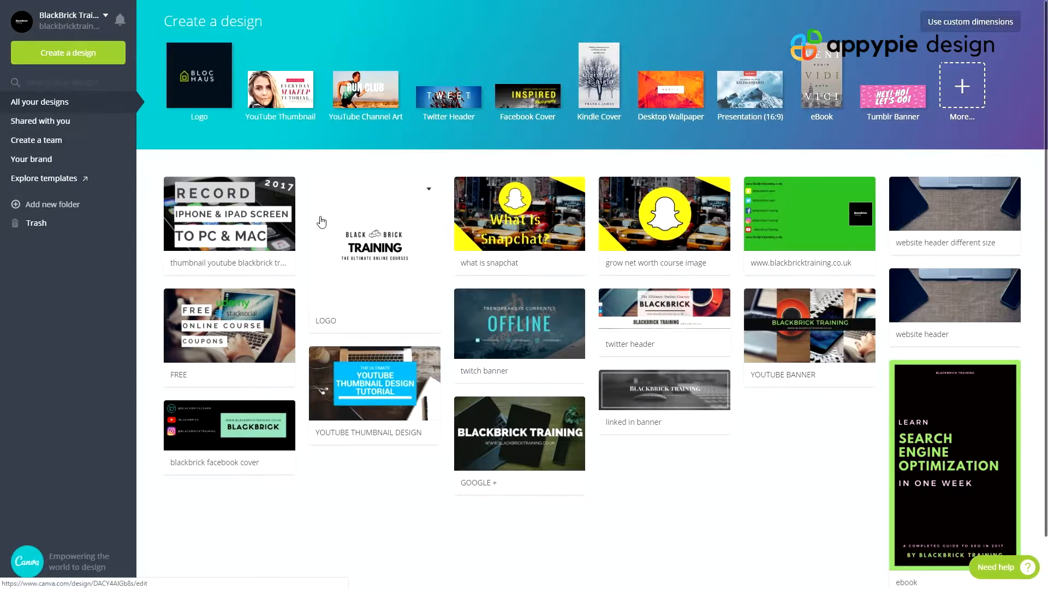
Examine the account options and the options available for the existing YouTube thumbnail design
click(272, 199)
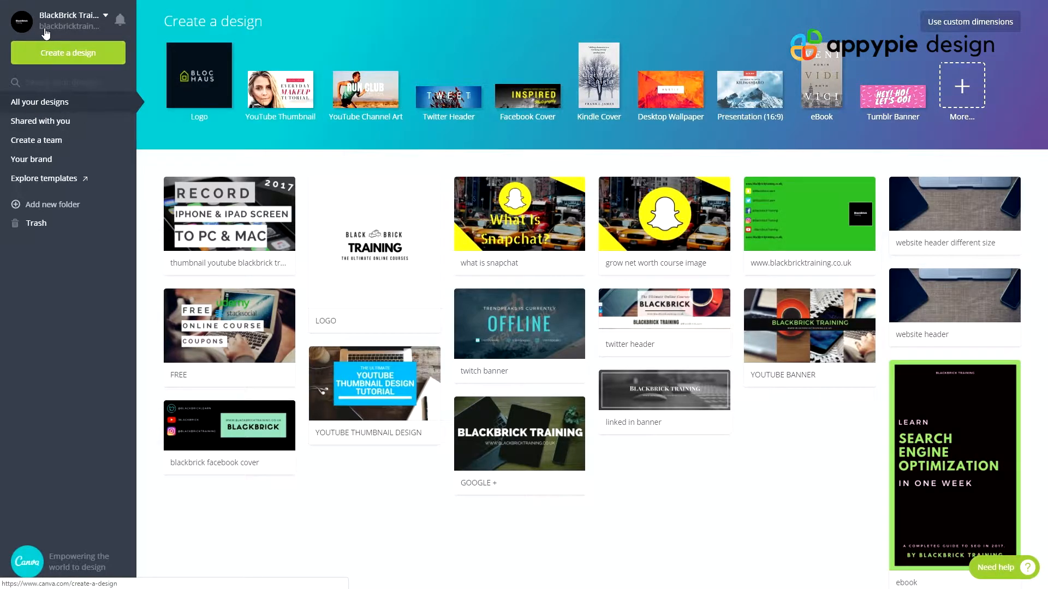
click(105, 20)
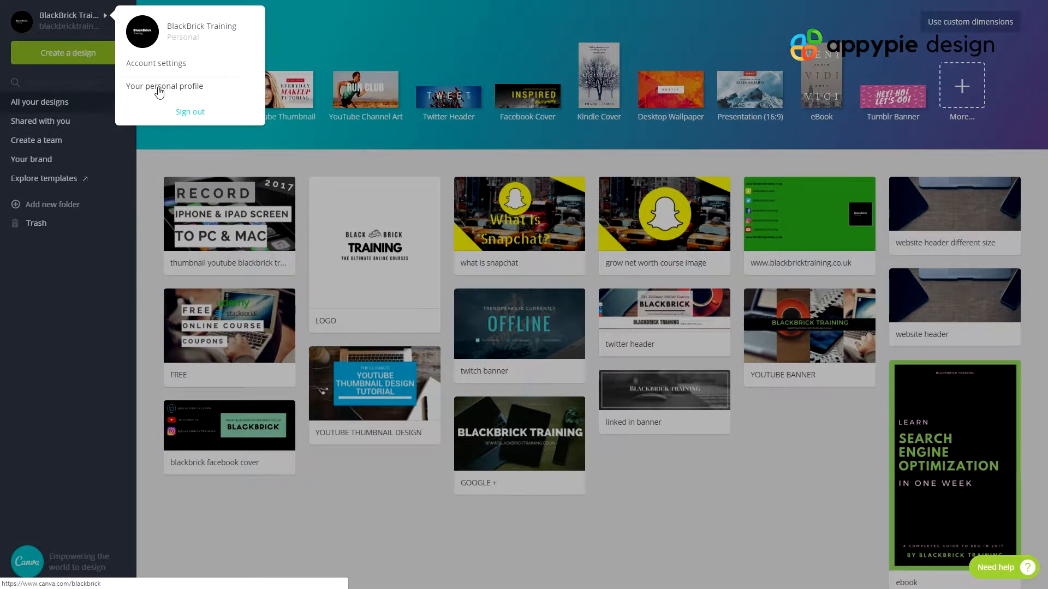
click(293, 41)
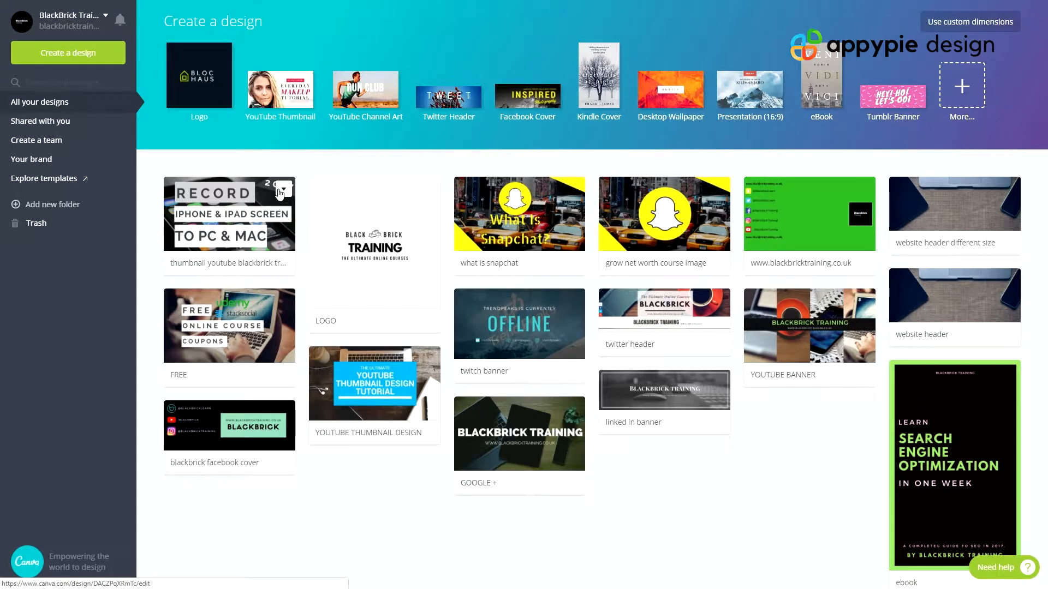
click(283, 189)
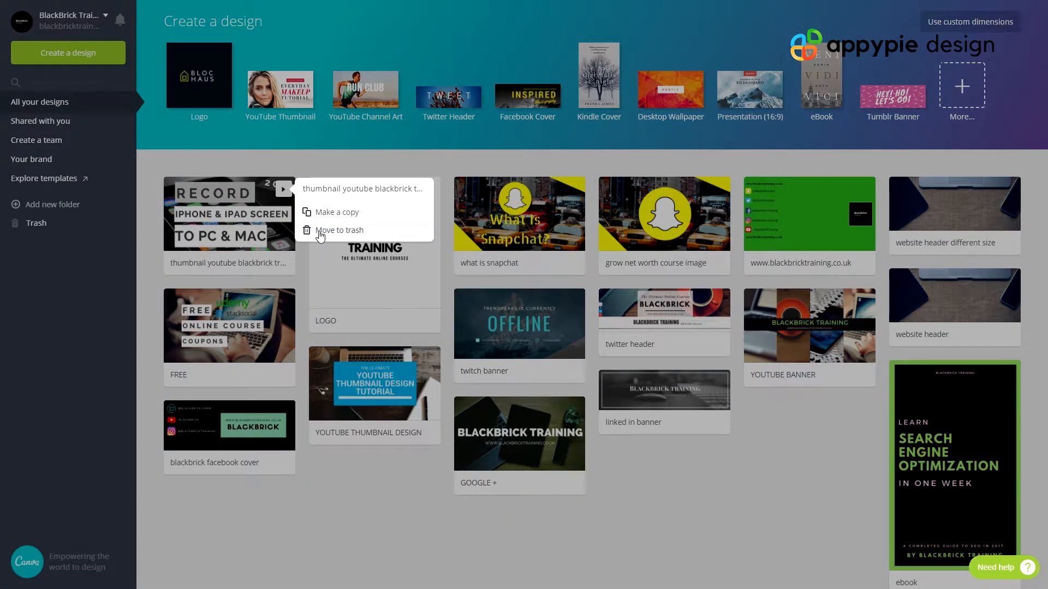
click(755, 501)
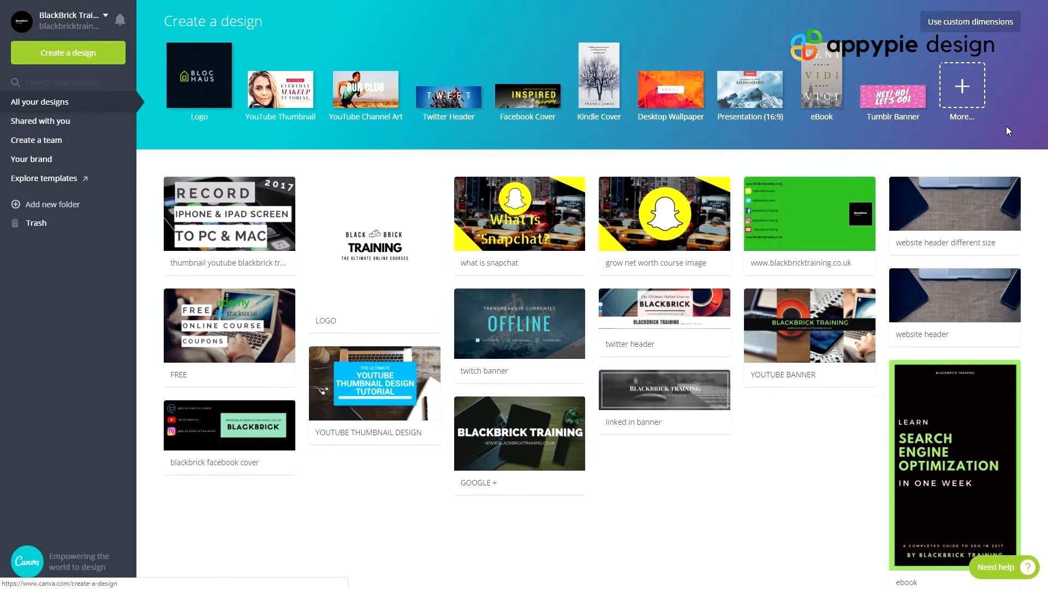
Look through the full range of design types and create a new YouTube Thumbnail design
click(956, 84)
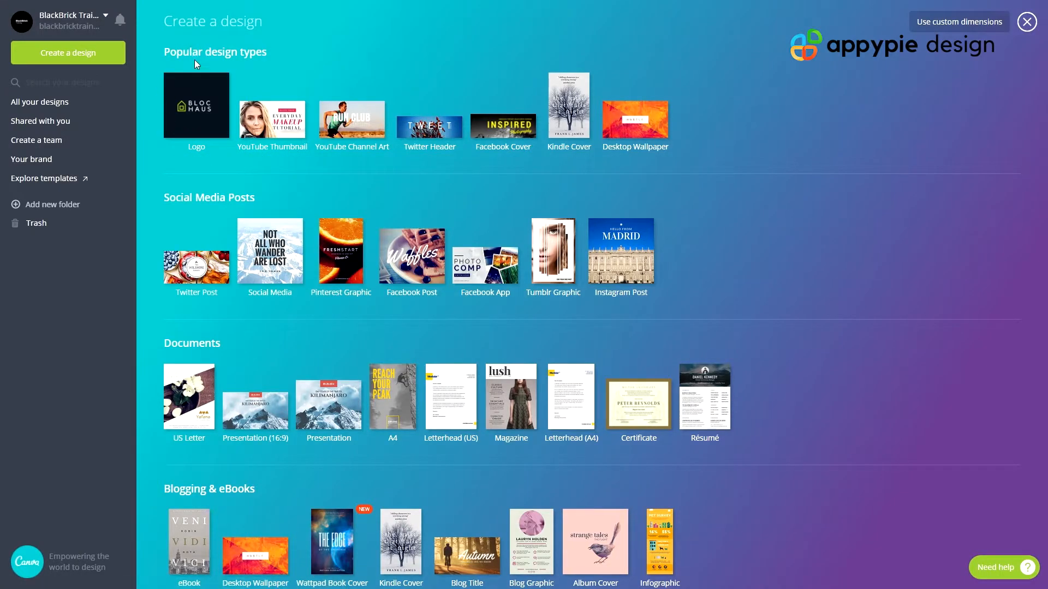
scroll(226, 137, down, 3)
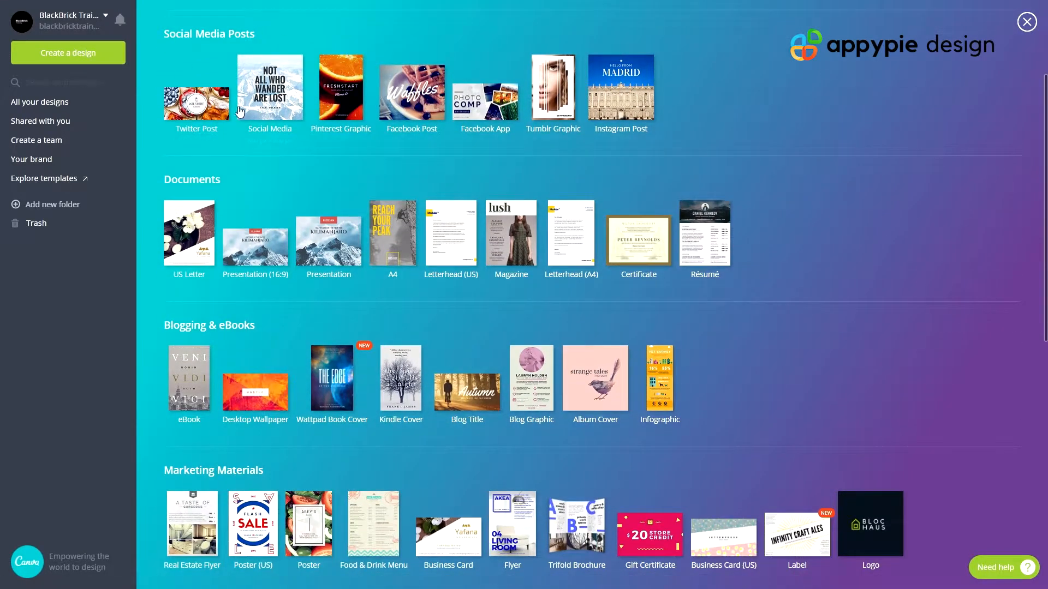
scroll(245, 89, down, 4)
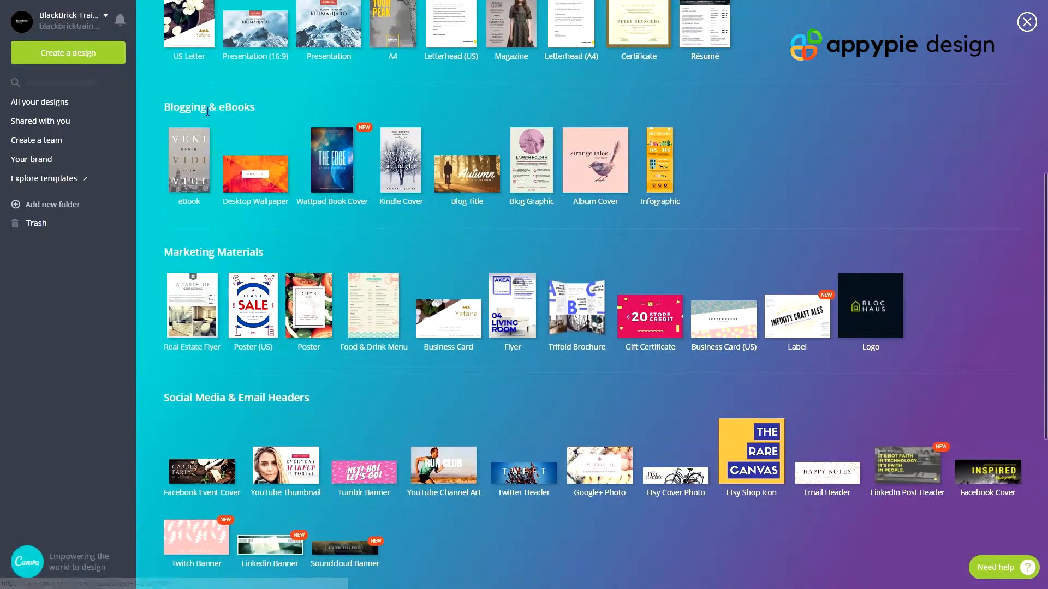
scroll(300, 86, down, 3)
scroll(300, 86, down, 3)
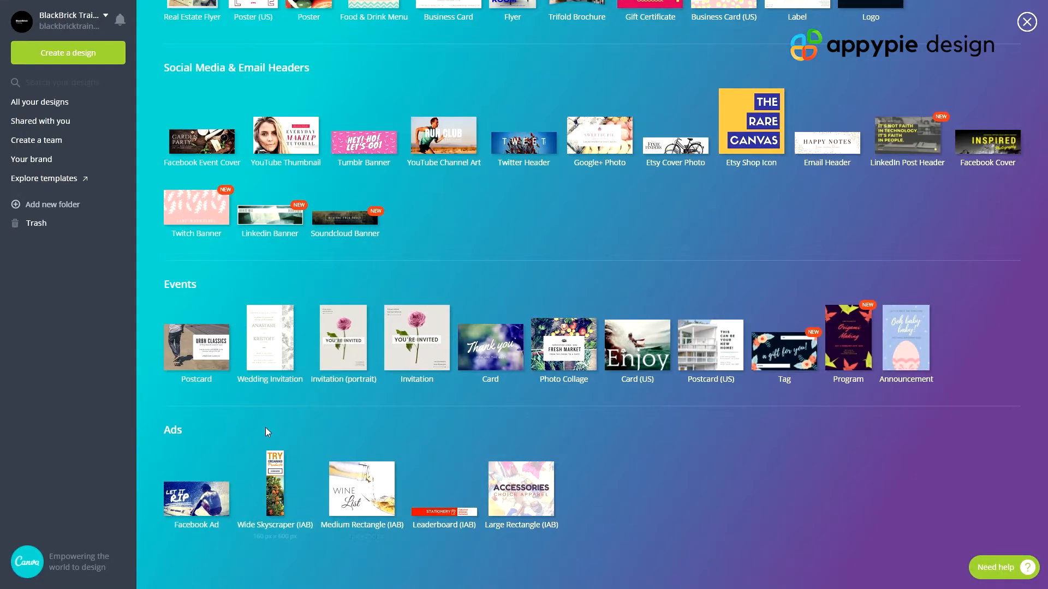
scroll(461, 427, up, 4)
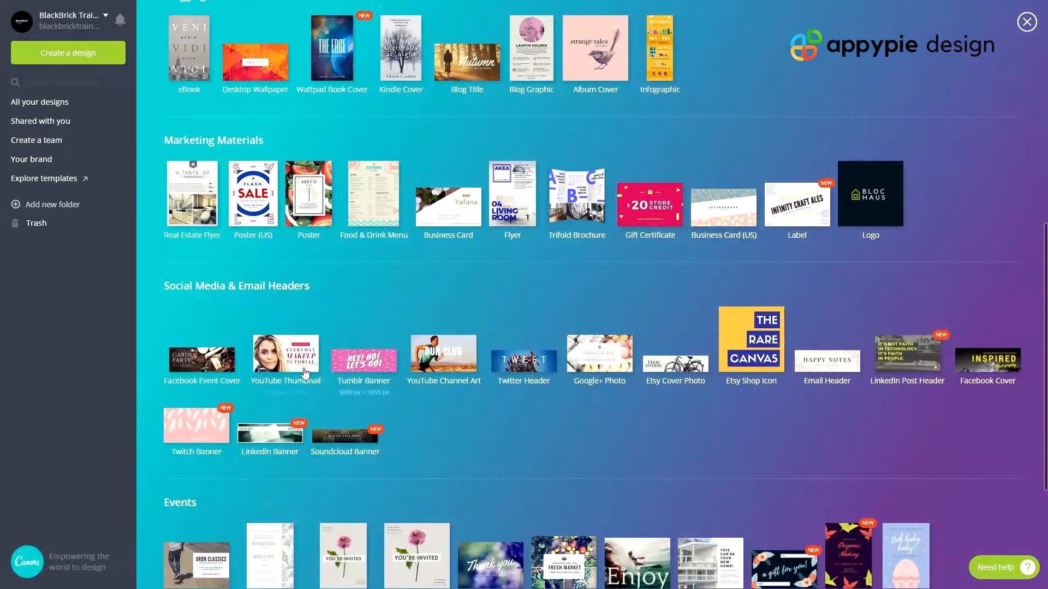
click(299, 357)
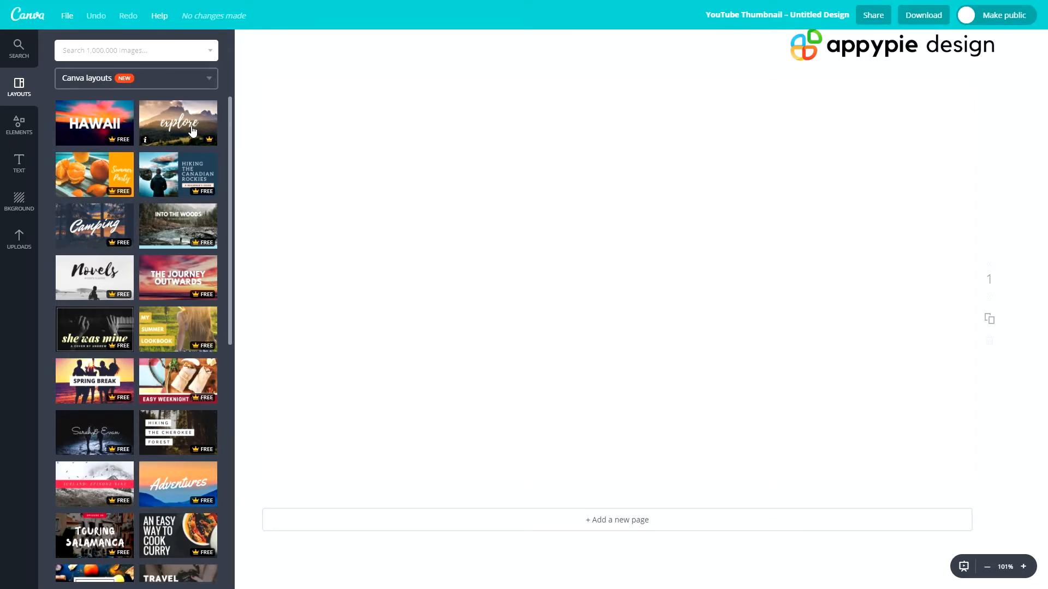
Apply the "explore" layout to the blank page and undo it
click(169, 127)
click(486, 229)
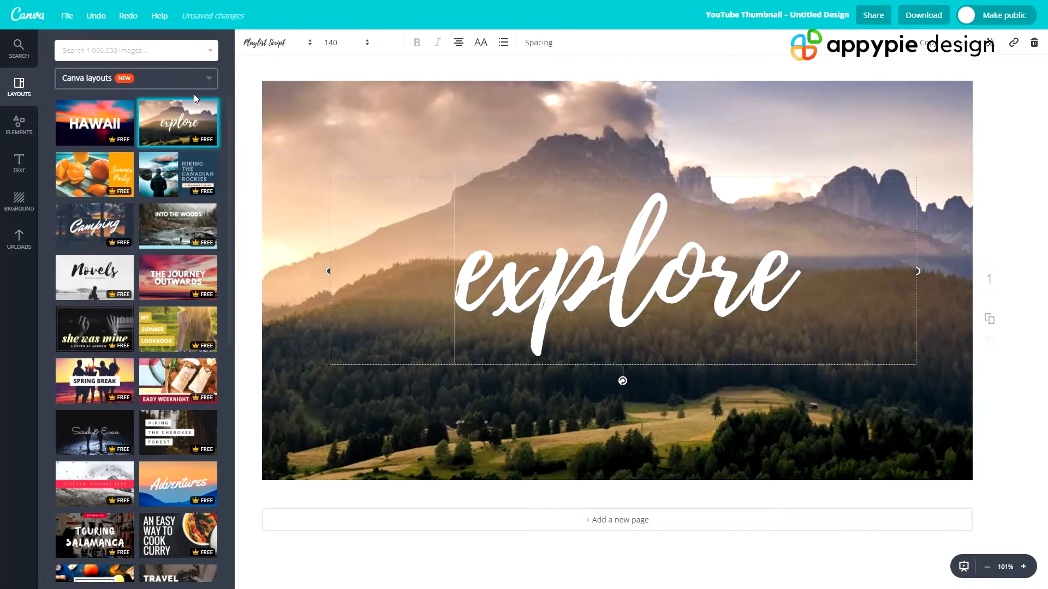
key(ctrl+z)
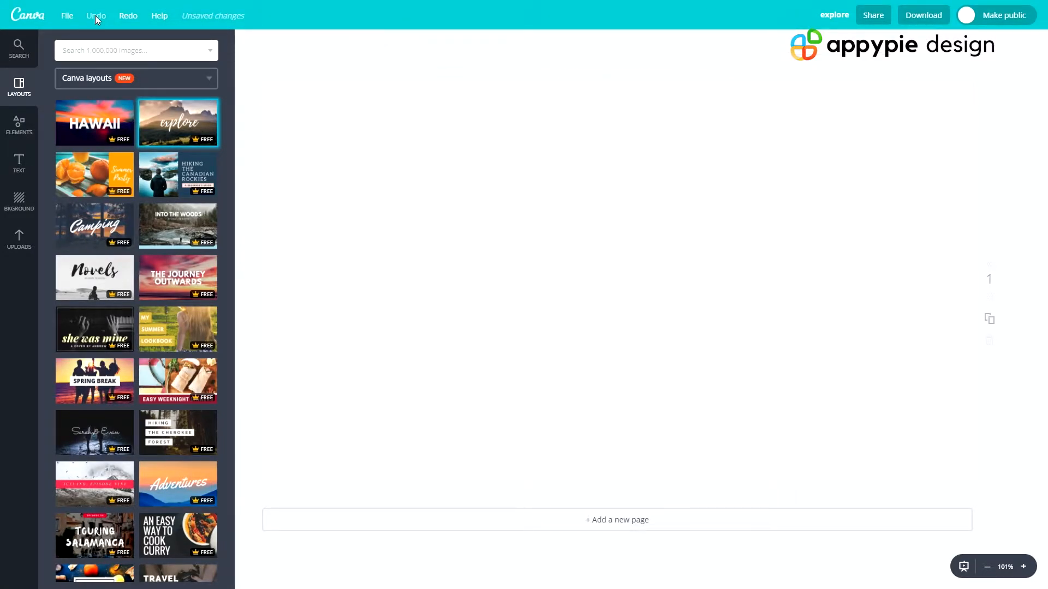
Check the design's file options, and redo and undo the "explore" layout
click(66, 16)
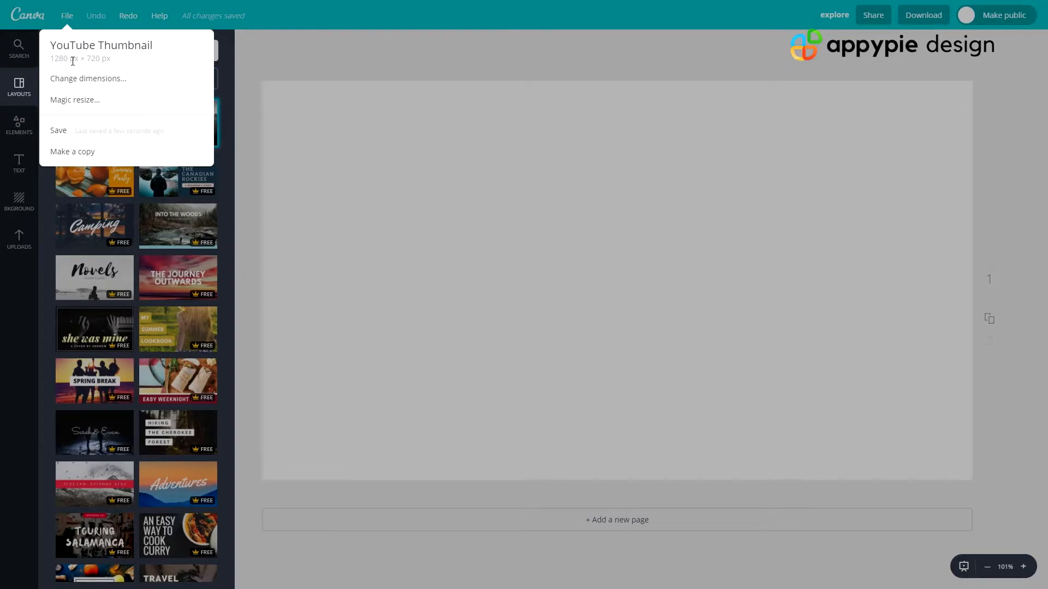
click(62, 18)
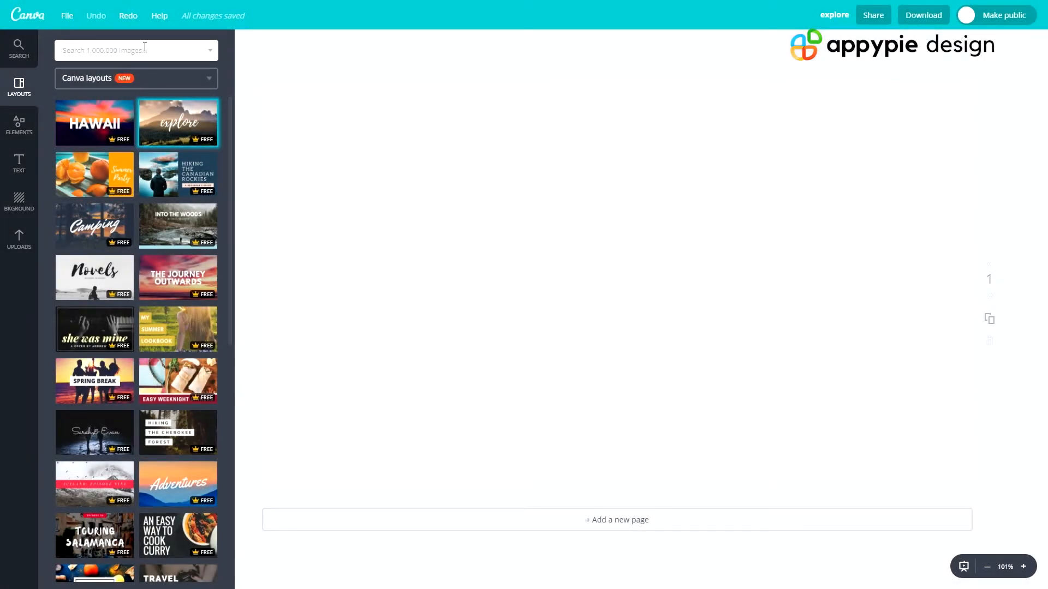
click(128, 16)
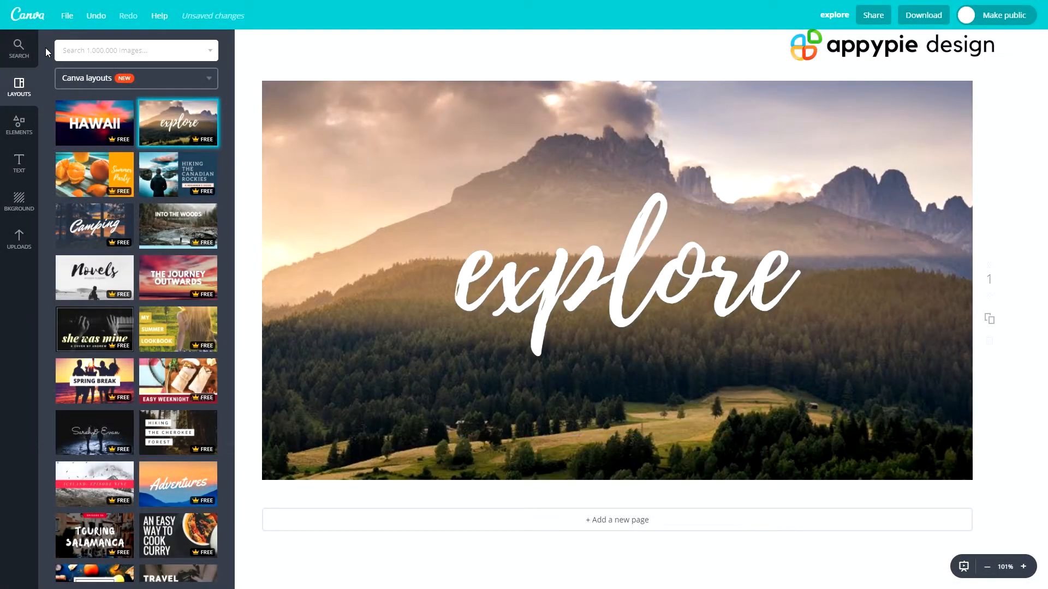
click(97, 16)
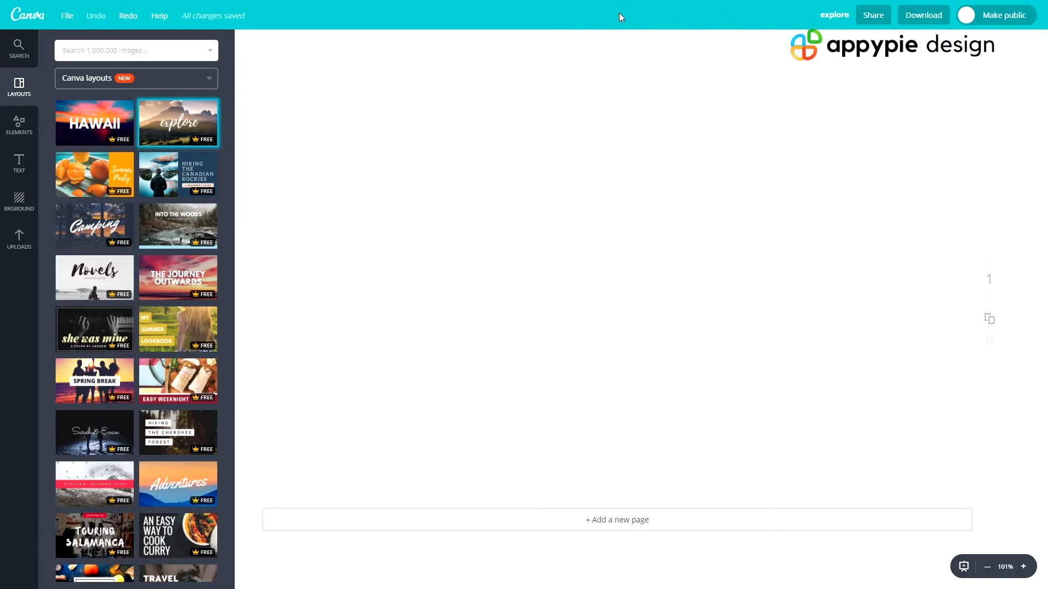
Rename the design as "test file"
click(835, 15)
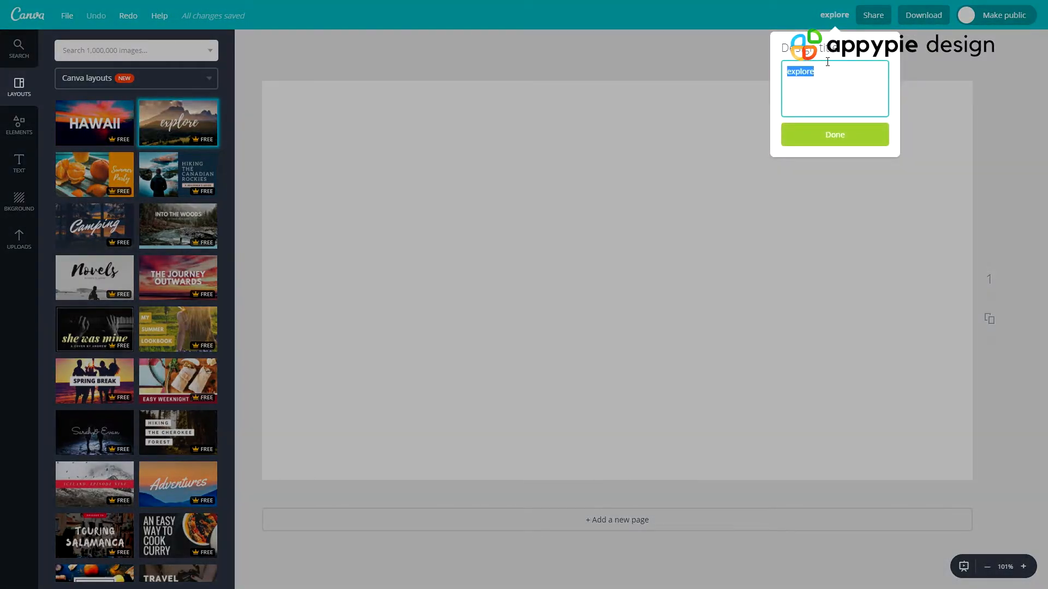
text(test file)
key(Return)
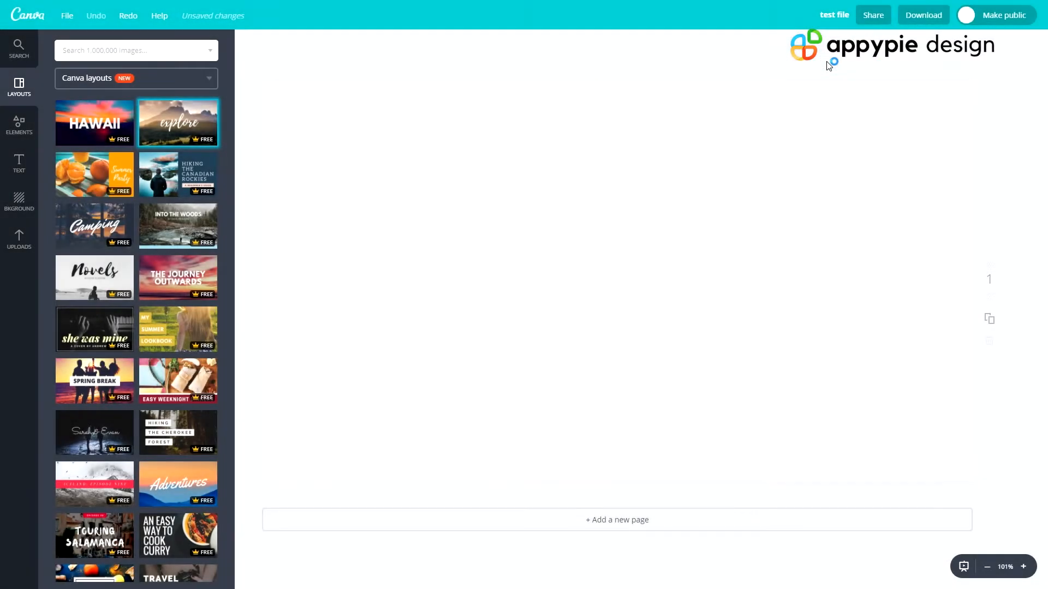
Examine the People, Social, Link and Embed options for sharing the design
click(873, 15)
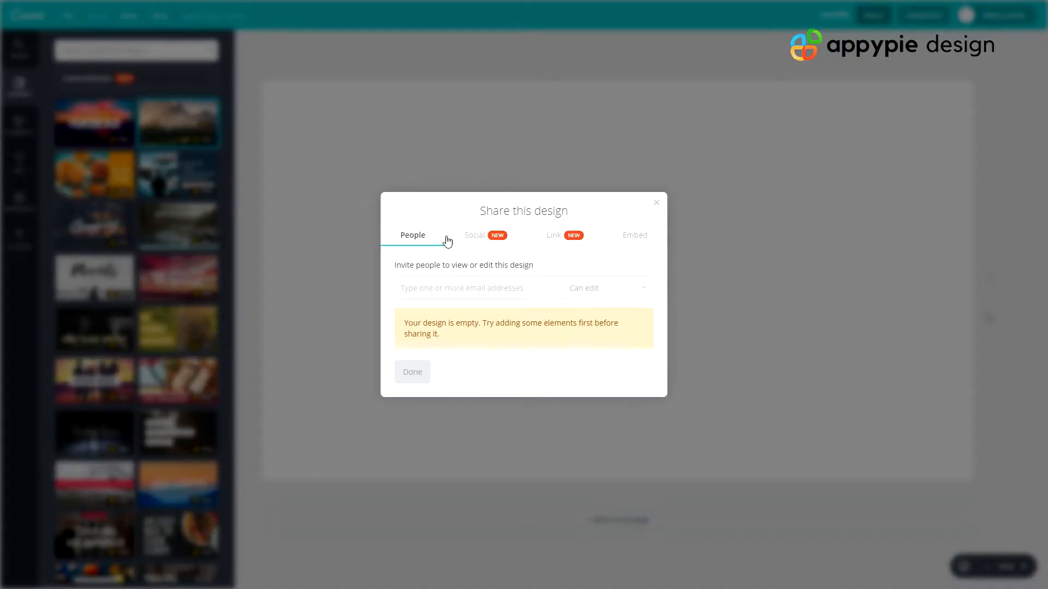
click(476, 240)
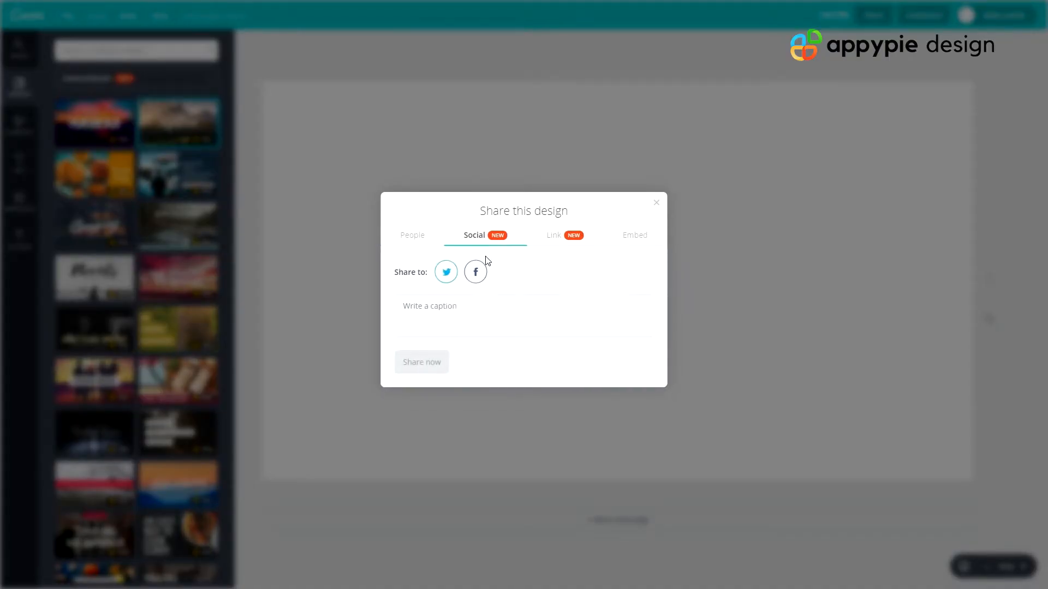
click(579, 246)
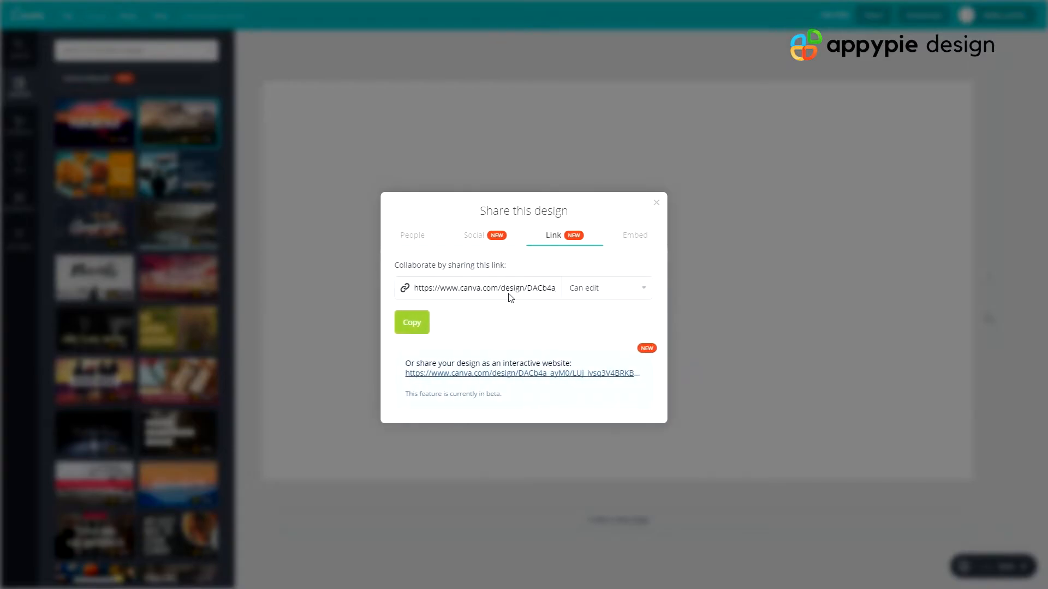
click(635, 246)
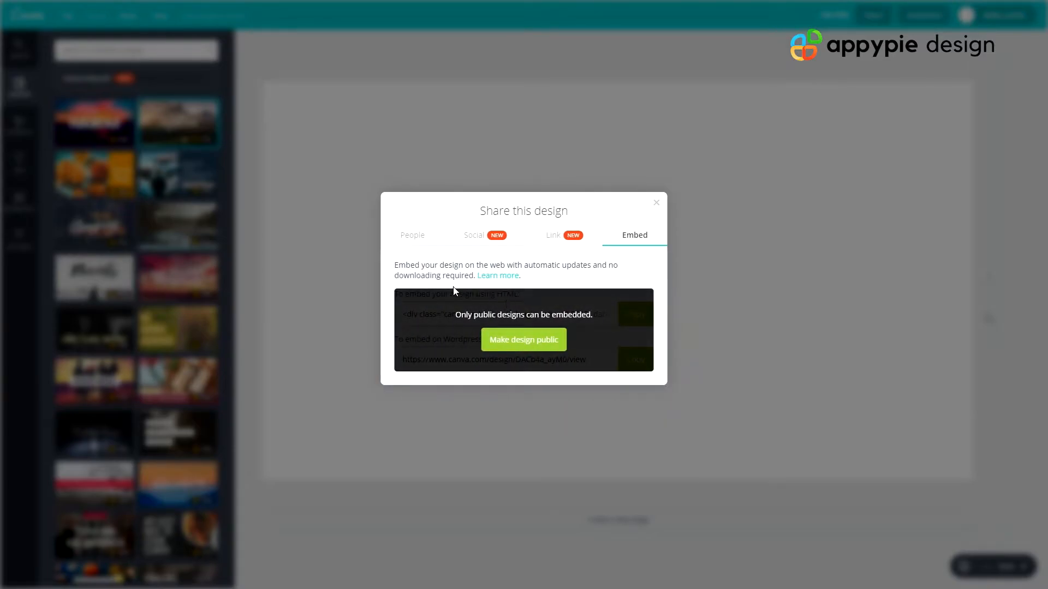
click(656, 203)
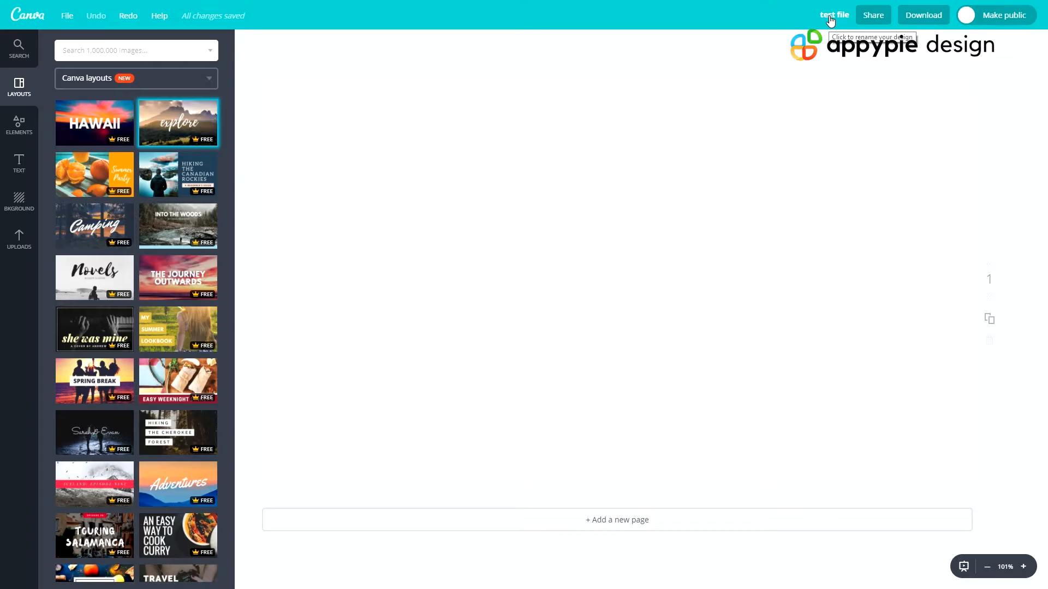
Check the download options for the empty design and fill the page with the "explore" layout
click(927, 15)
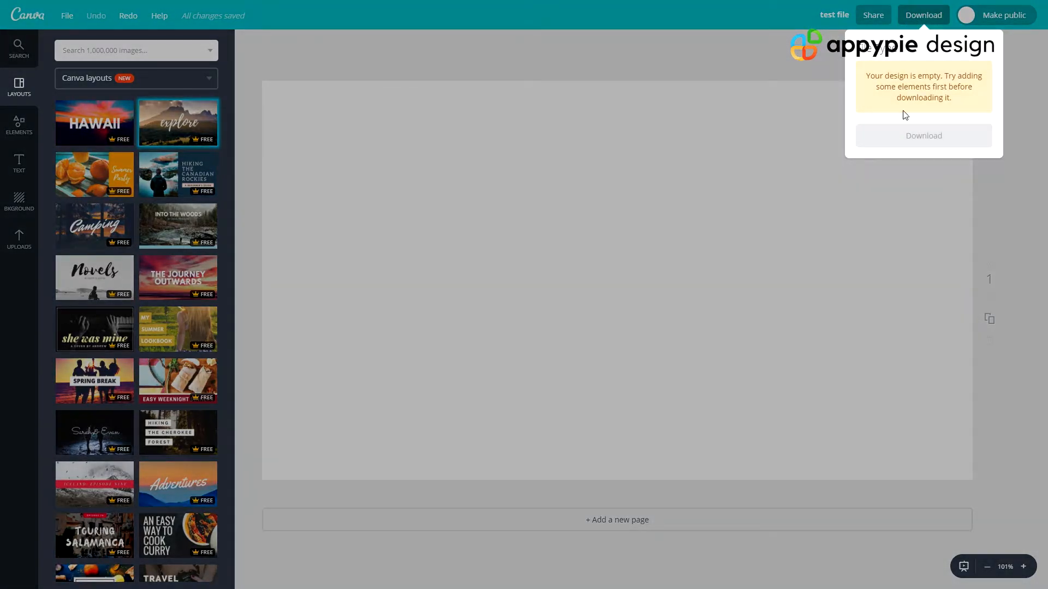
click(758, 108)
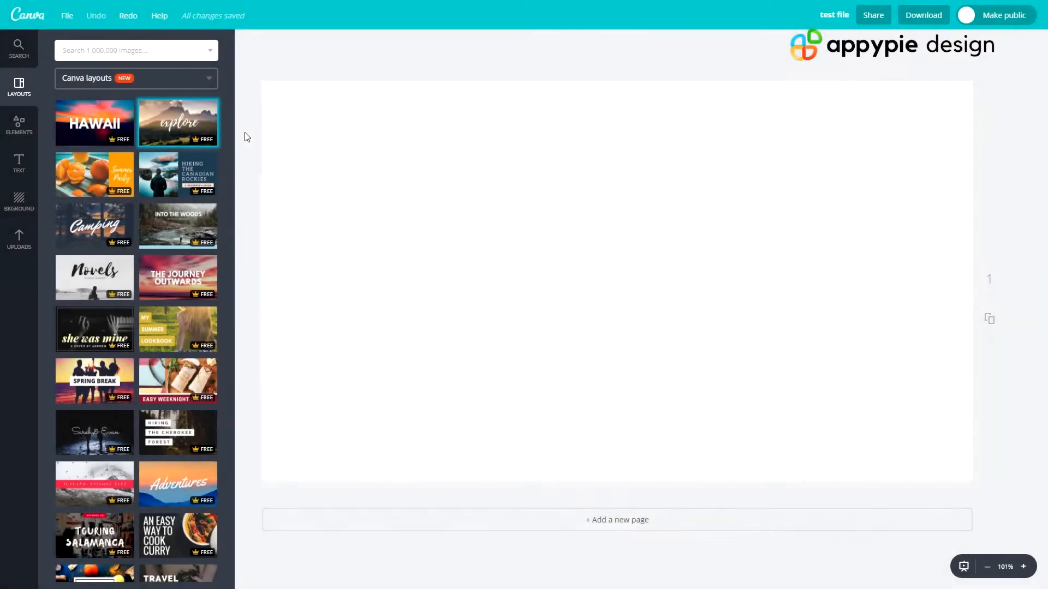
click(197, 131)
Examine the file formats offered for downloading the design
click(927, 18)
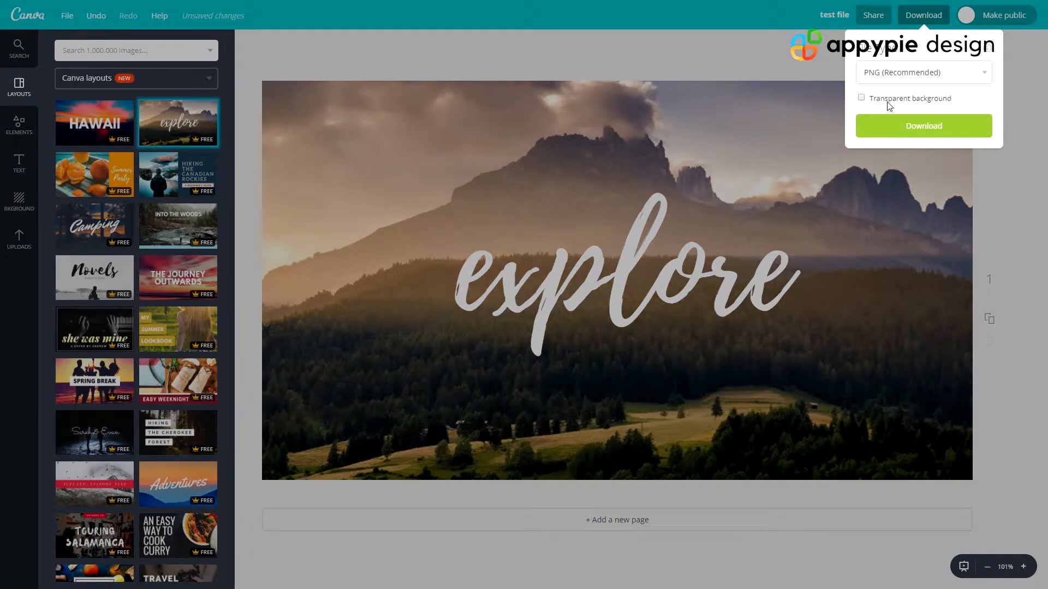
click(900, 77)
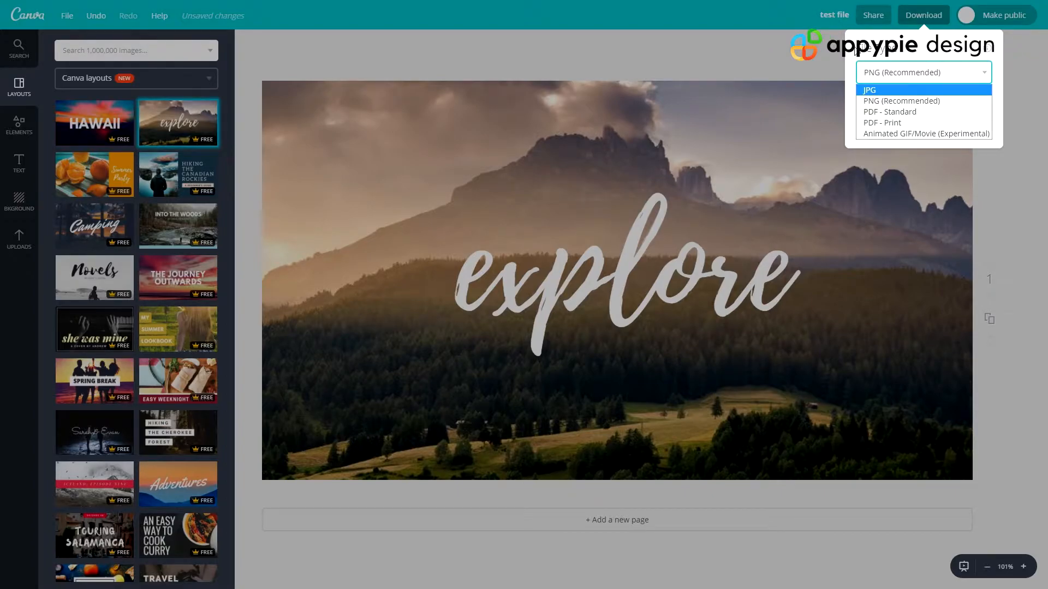
click(747, 66)
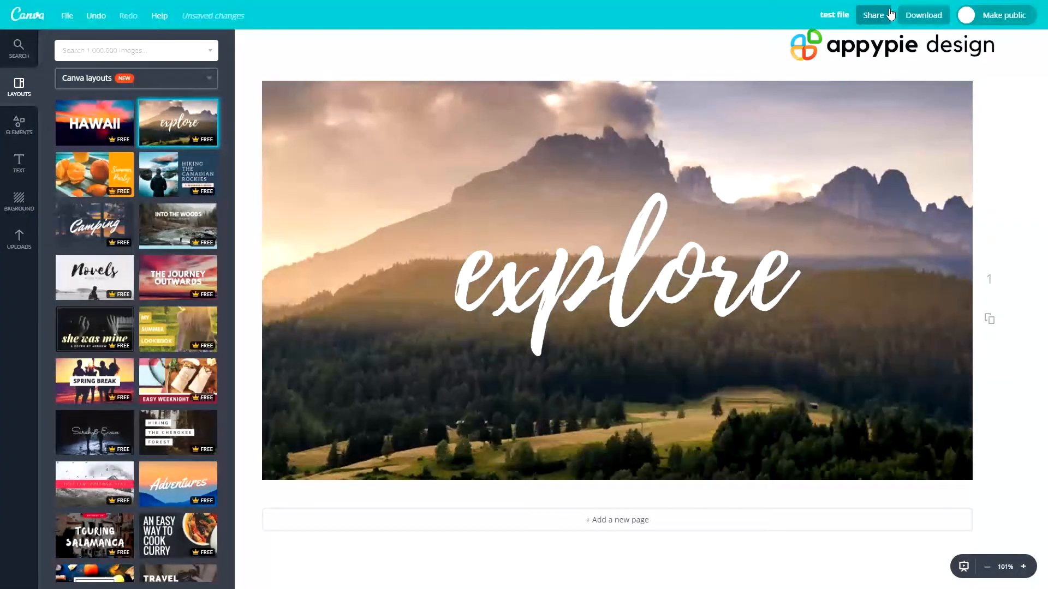
Make the design public and switch it back to private
click(967, 16)
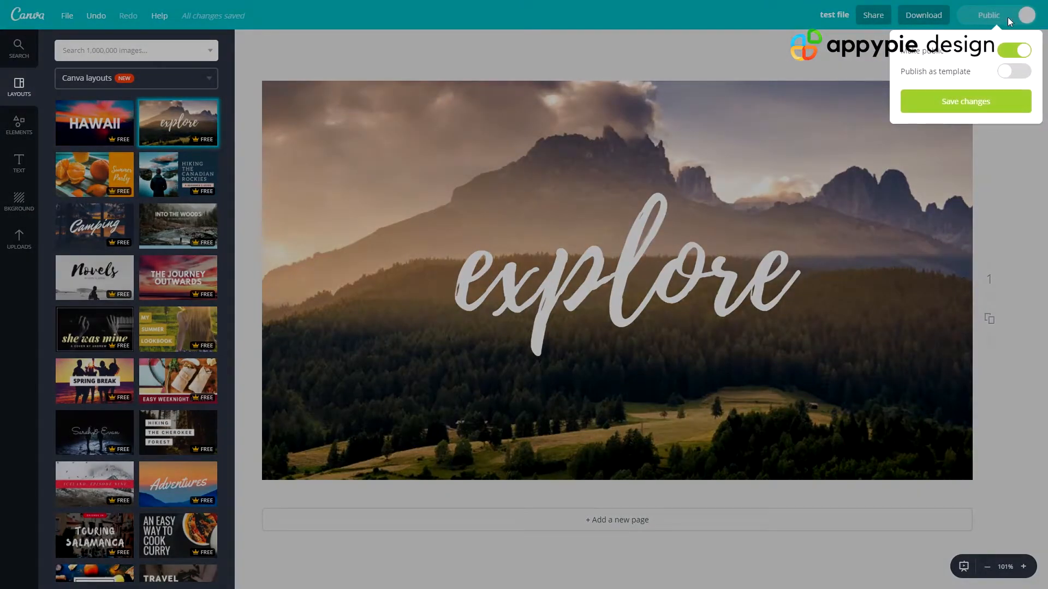
click(1025, 17)
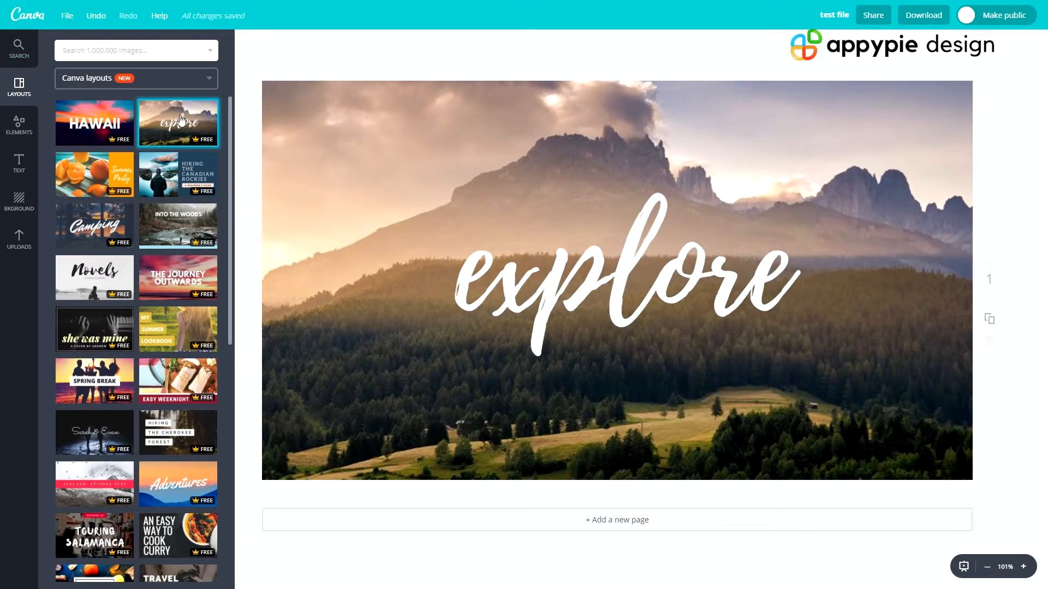
Browse the available Canva layouts for the YouTube thumbnail
scroll(120, 212, down, 5)
scroll(127, 355, down, 10)
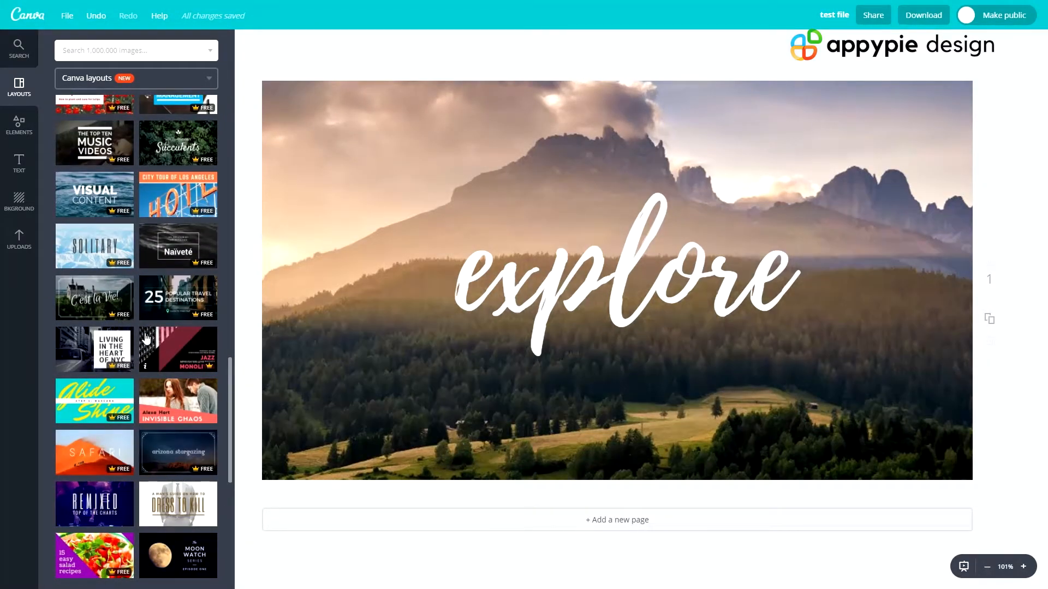
scroll(164, 325, up, 15)
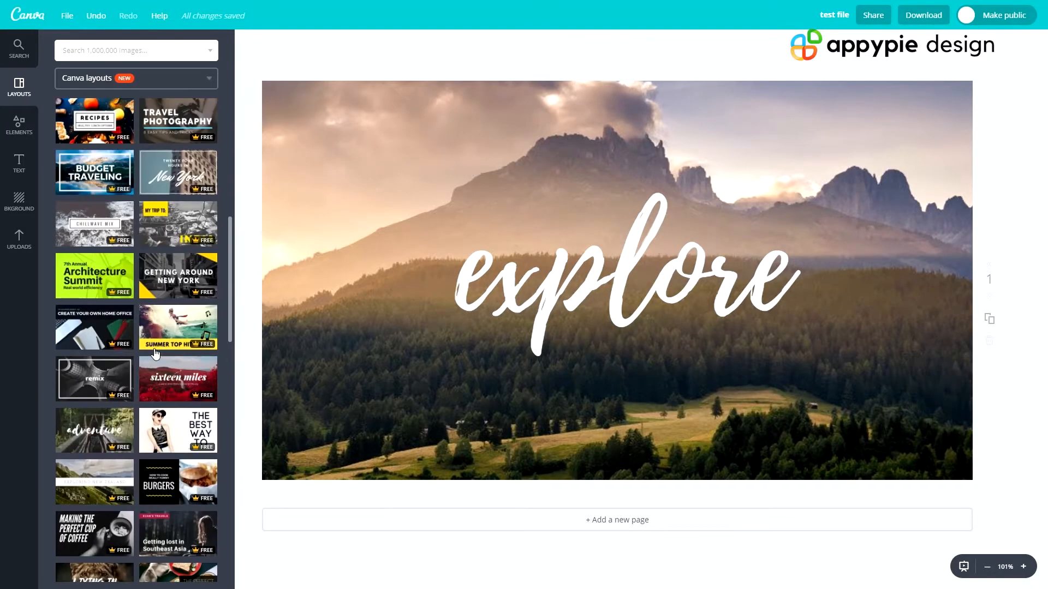
scroll(129, 268, down, 8)
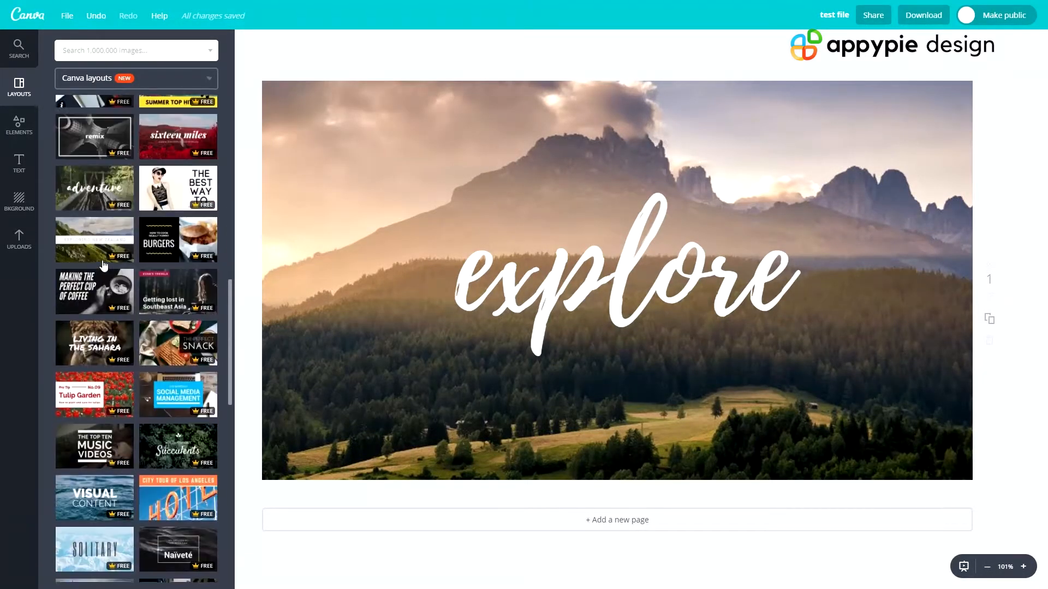
Replace the page's design with the "How to cook really yummy burgers" layout
click(210, 244)
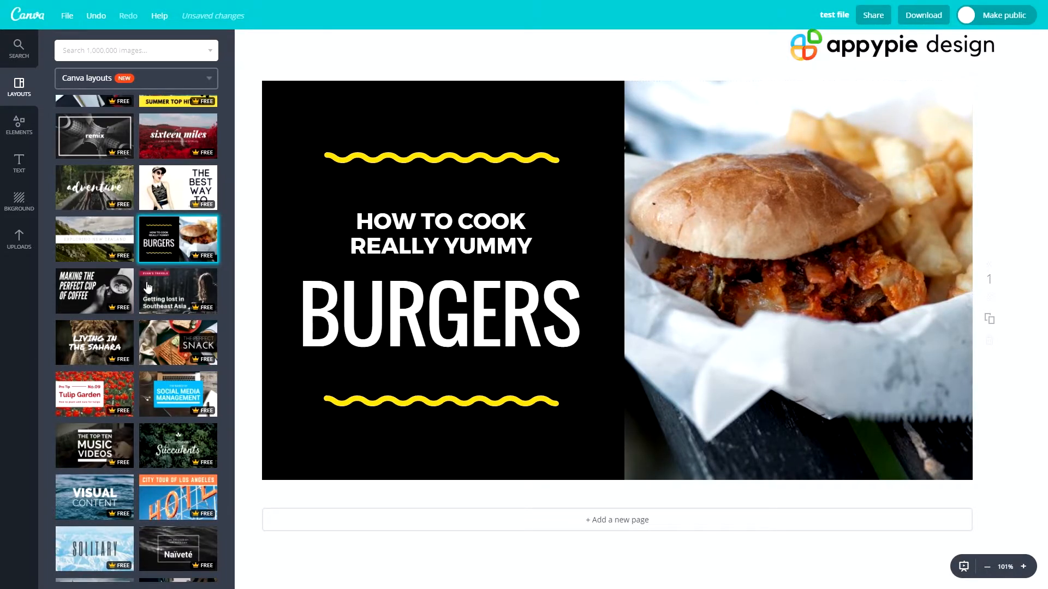
scroll(141, 303, down, 5)
scroll(141, 303, up, 3)
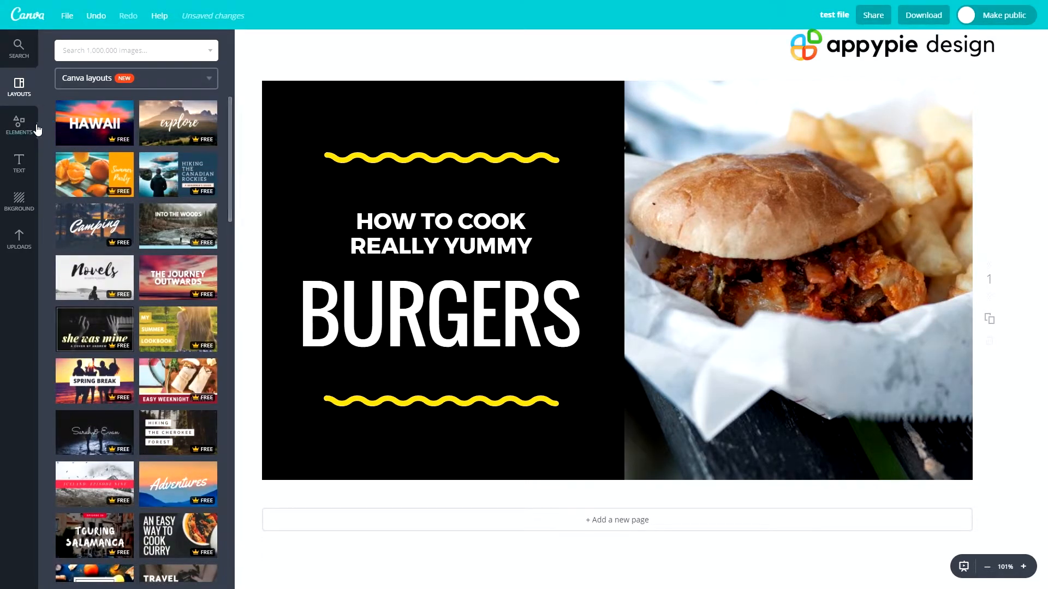
Search the image library for "iphone" and look through the matching photos and illustrations
click(20, 49)
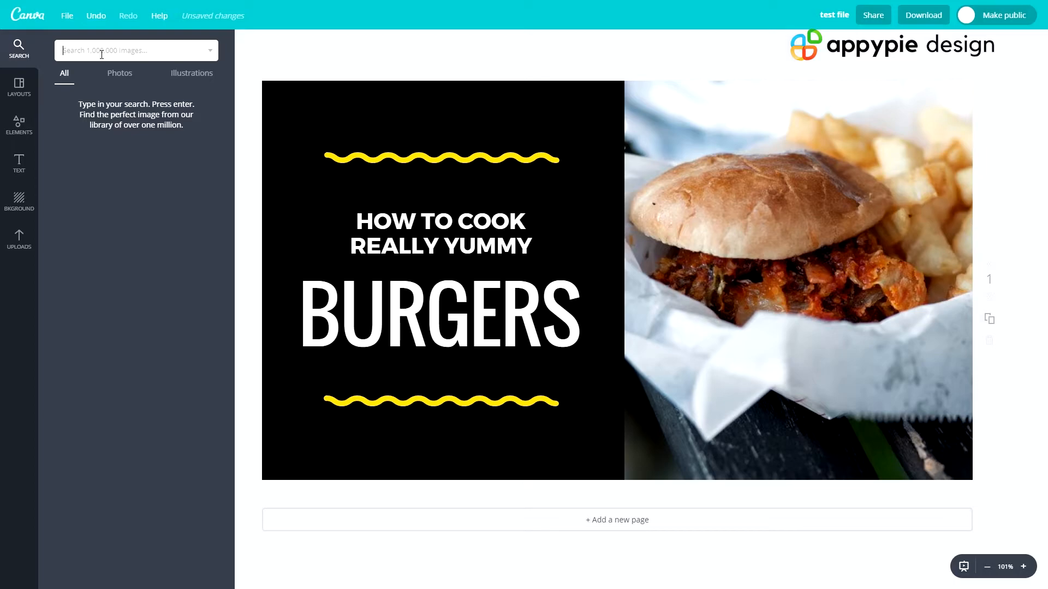
click(102, 54)
key(Return)
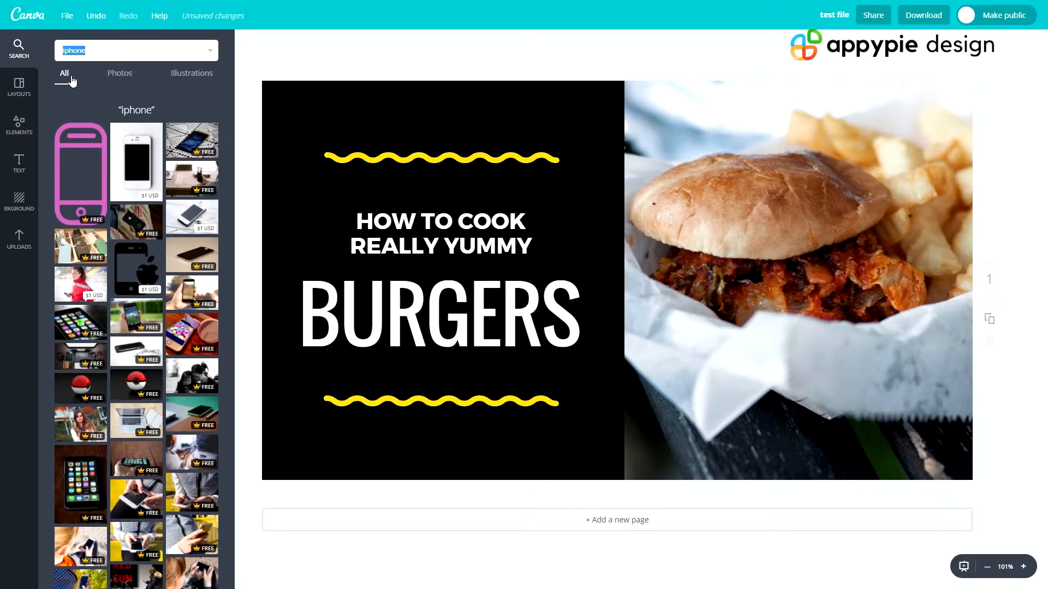
click(129, 80)
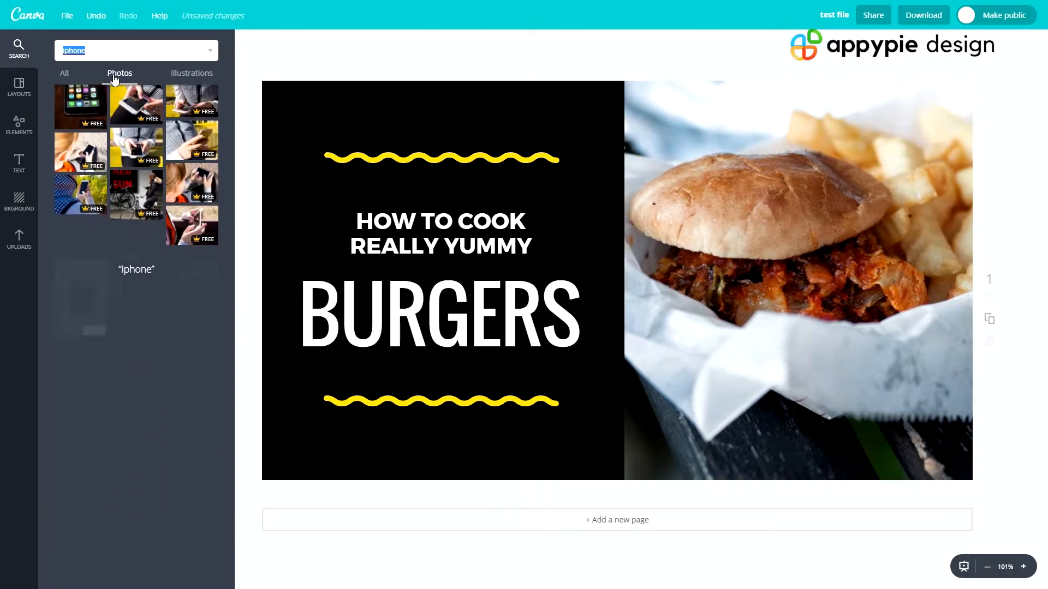
click(191, 73)
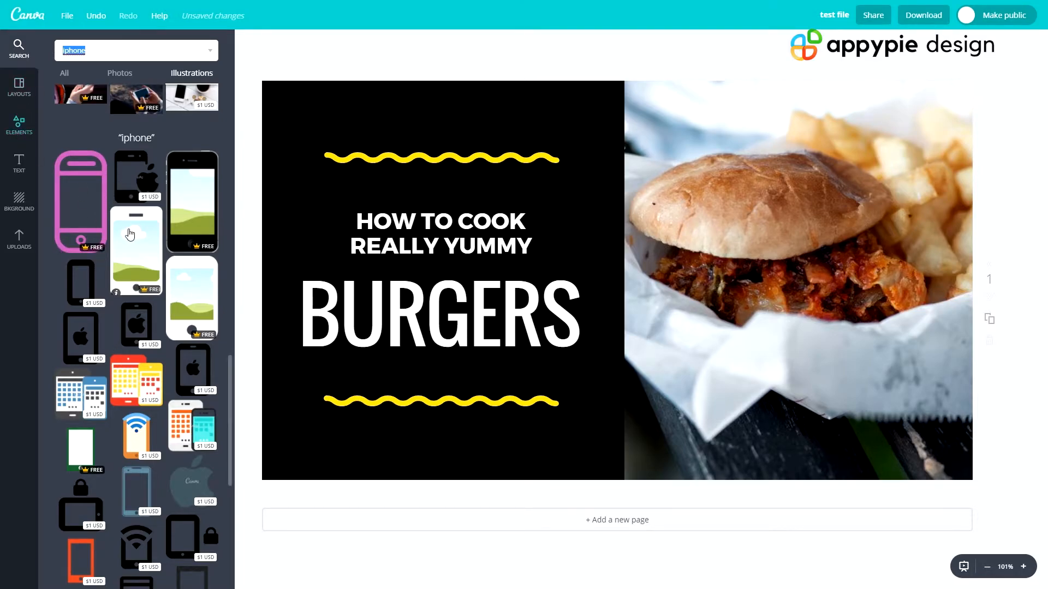
scroll(135, 225, down, 7)
scroll(124, 229, up, 11)
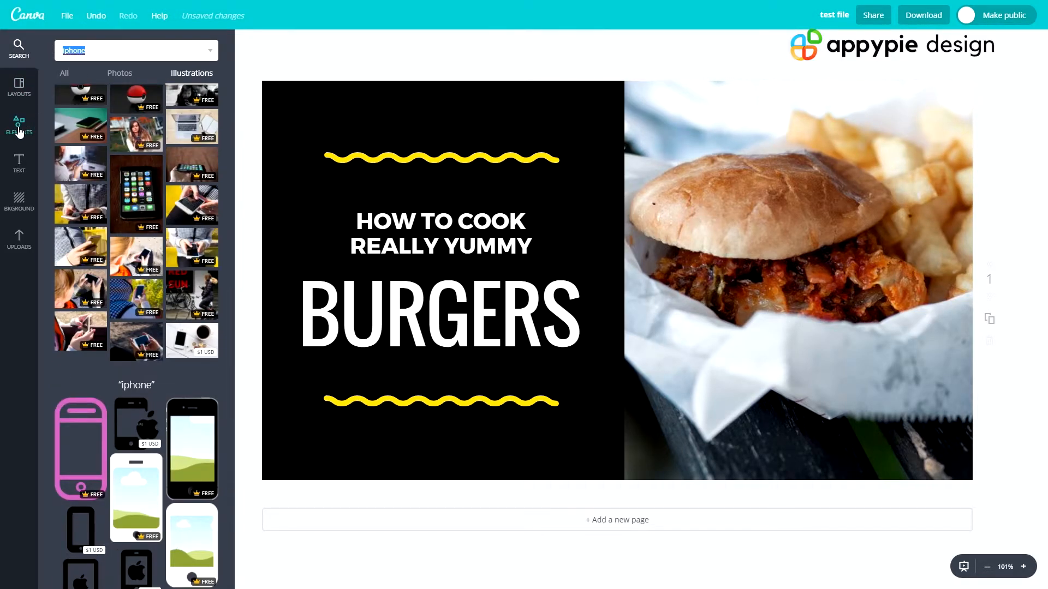
Survey the full range of element categories, from Free Photos to Wedding
click(21, 124)
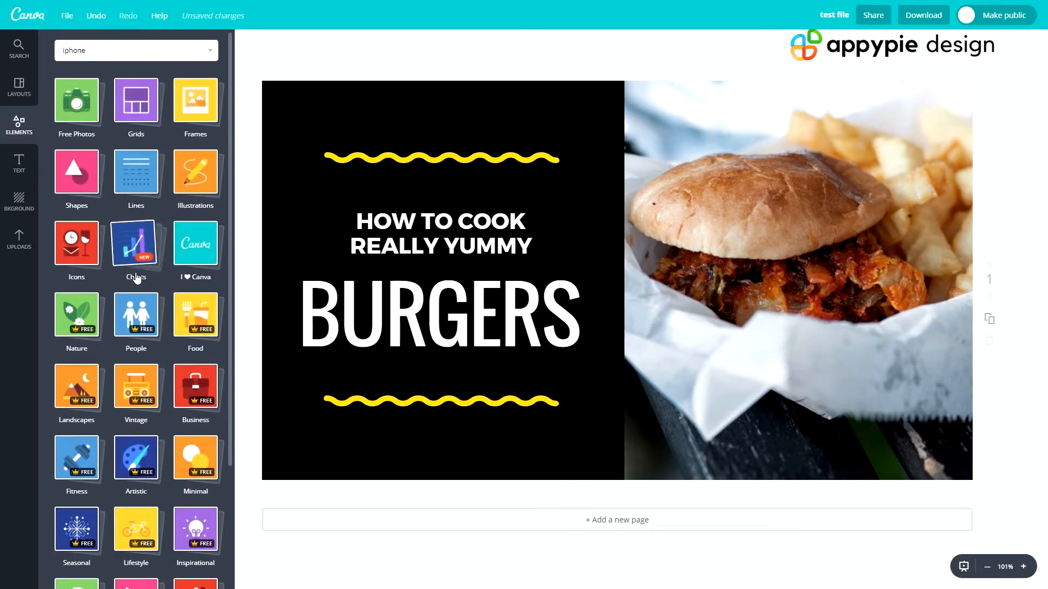
scroll(165, 356, down, 3)
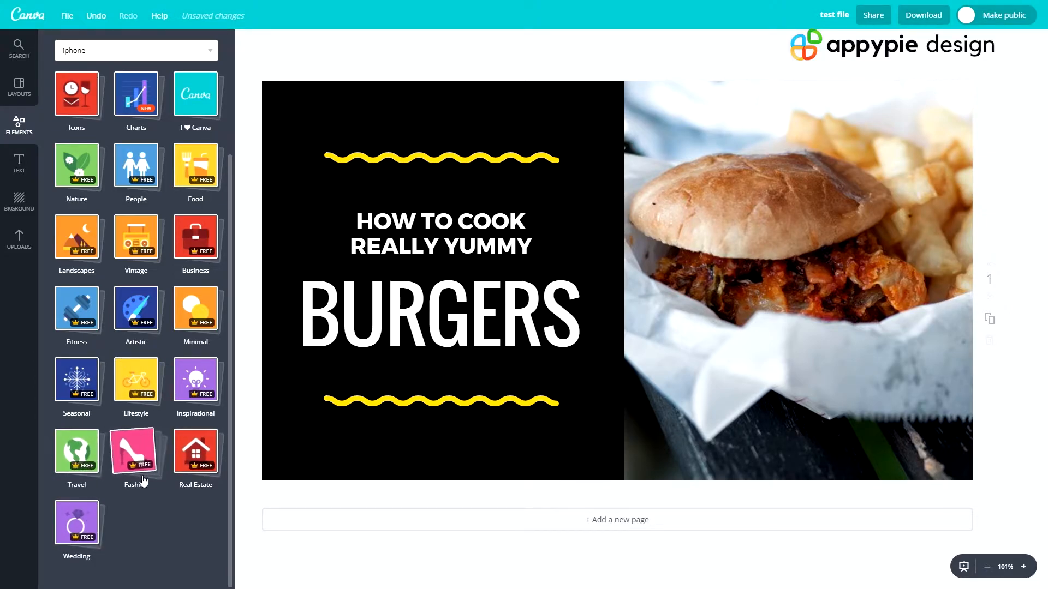
scroll(107, 319, up, 3)
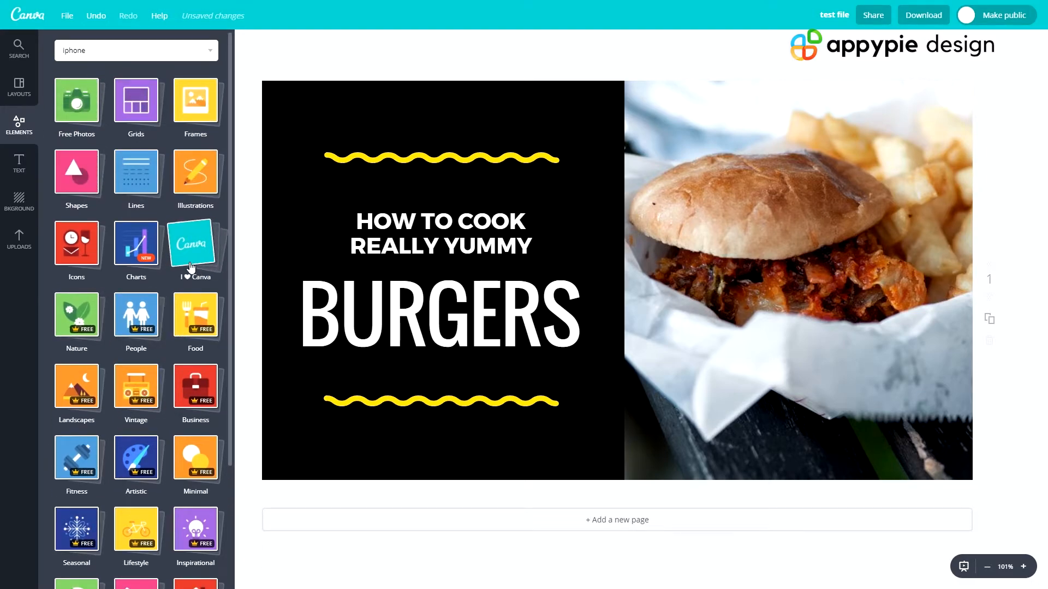
Examine what the Free Photos, Grids, Frames and Shapes element categories offer
click(80, 112)
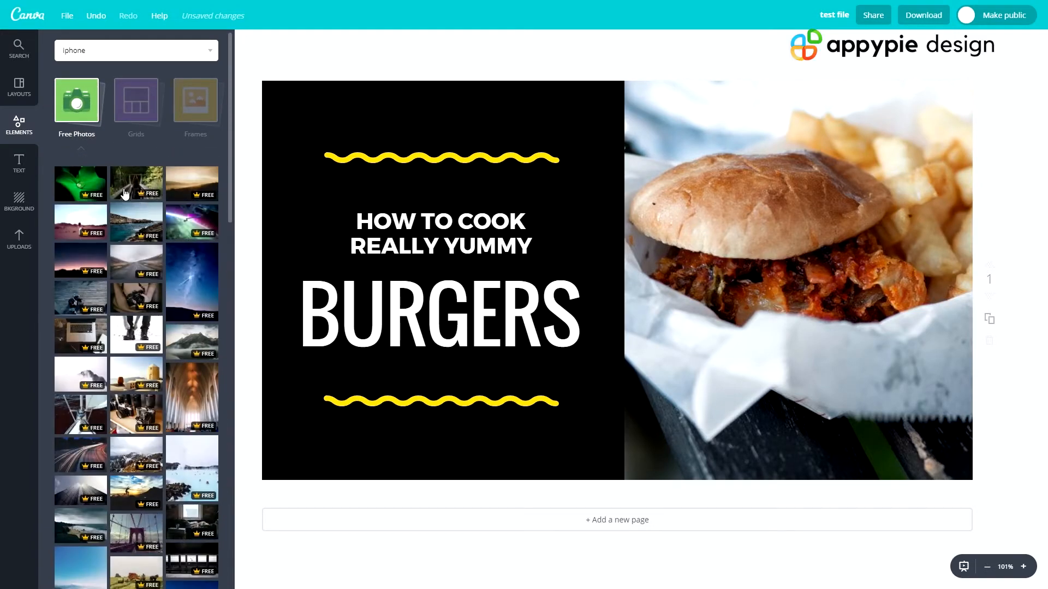
click(89, 104)
click(136, 106)
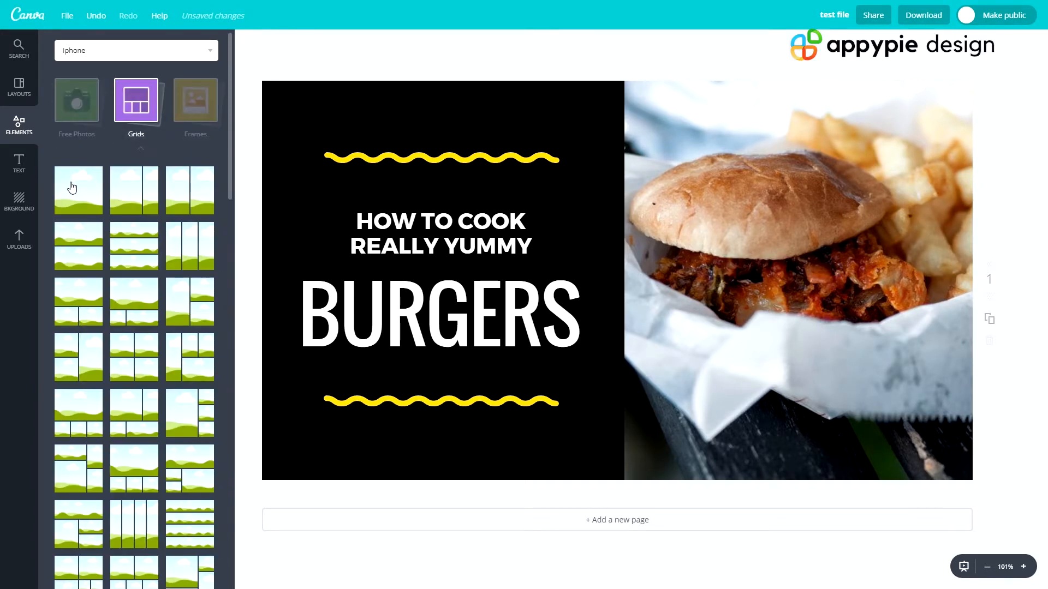
click(140, 109)
click(186, 112)
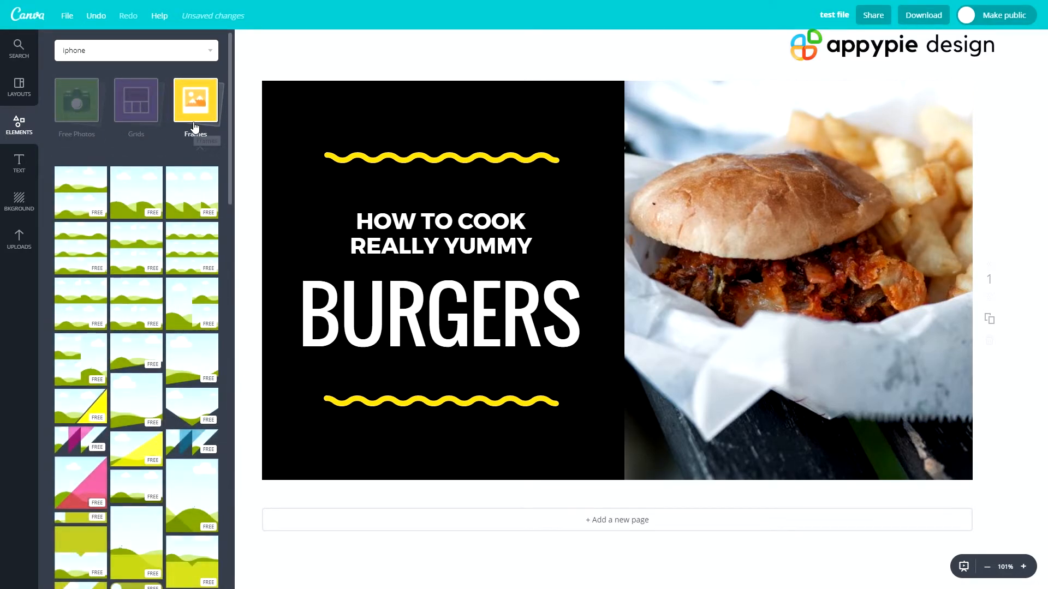
click(187, 130)
click(76, 171)
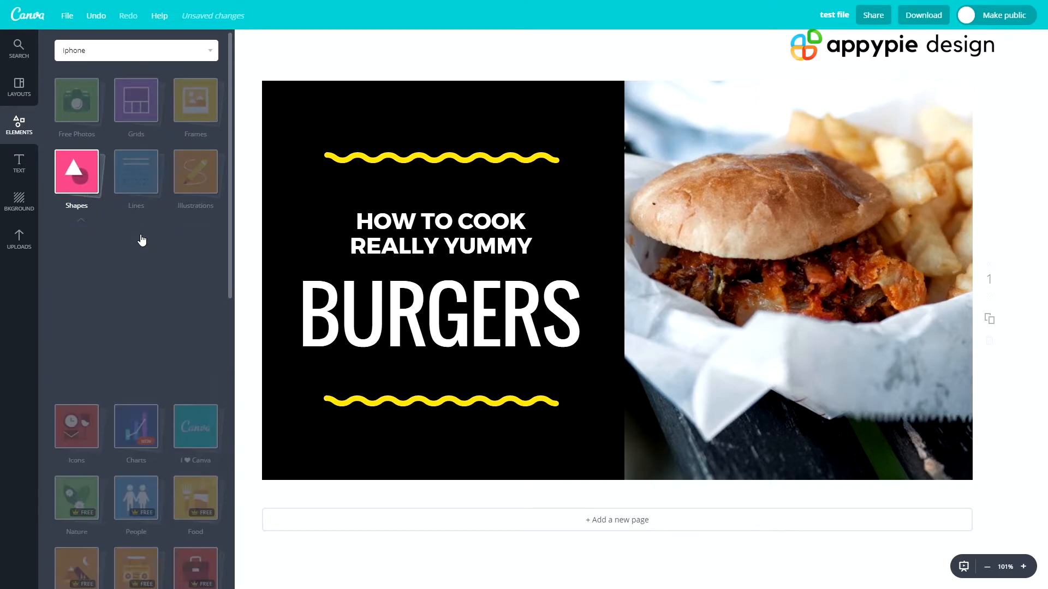
click(77, 170)
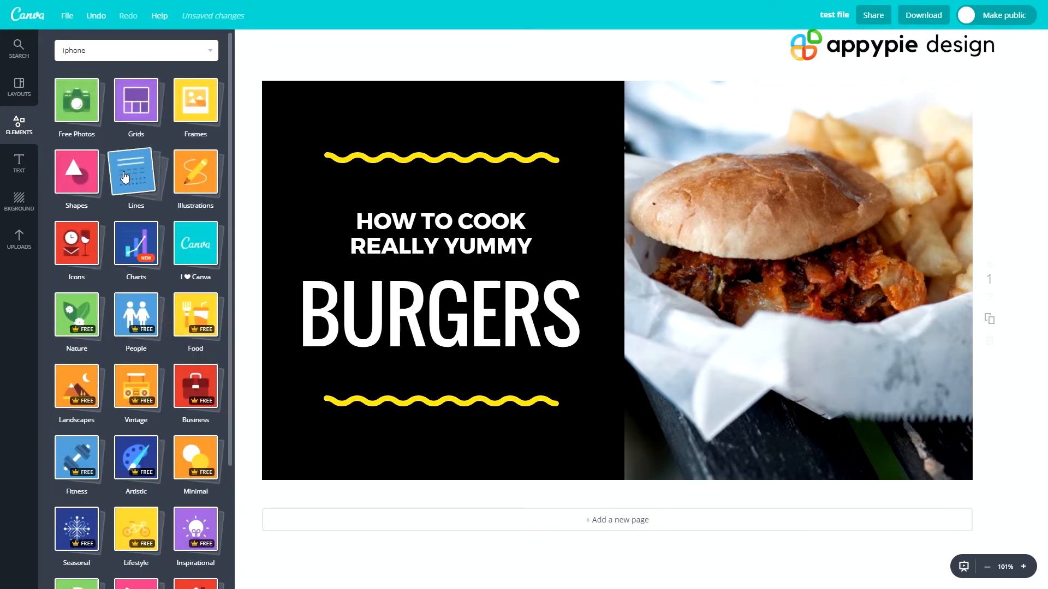
Browse the available Lines and Illustrations elements
click(136, 172)
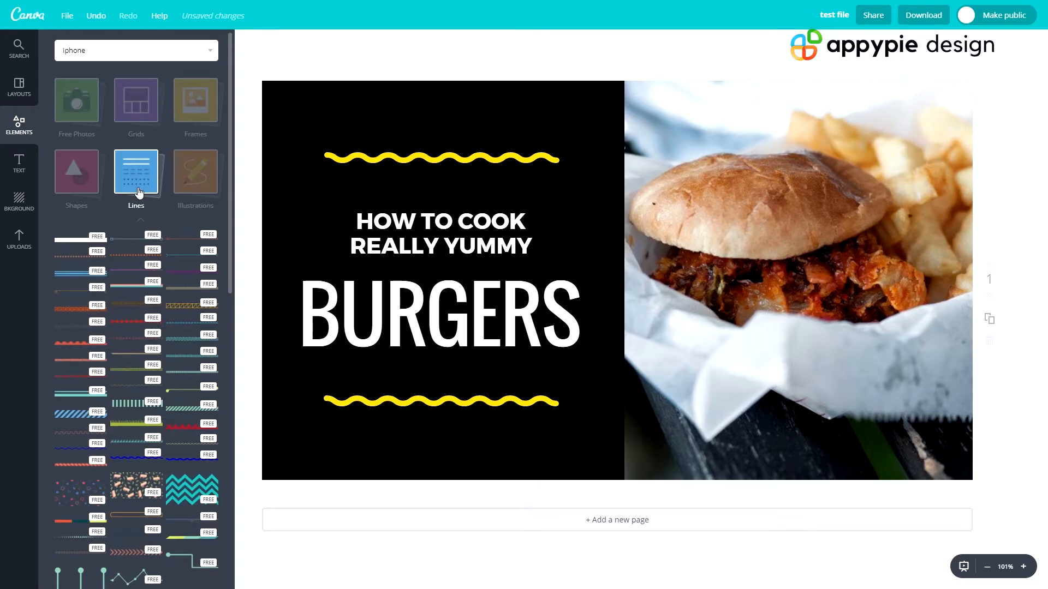
scroll(146, 327, down, 5)
scroll(147, 327, up, 5)
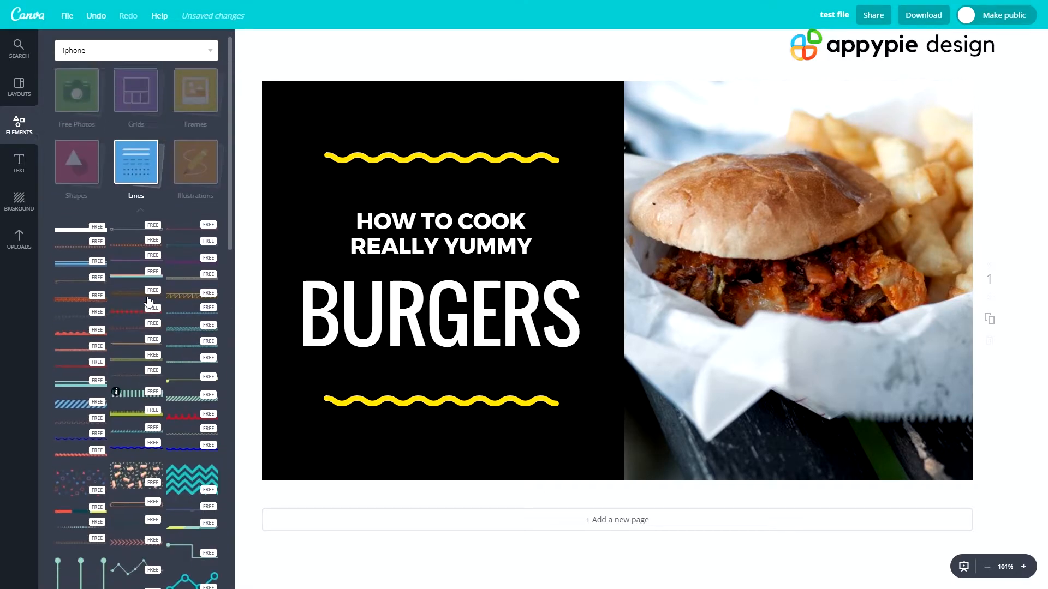
click(143, 186)
click(196, 175)
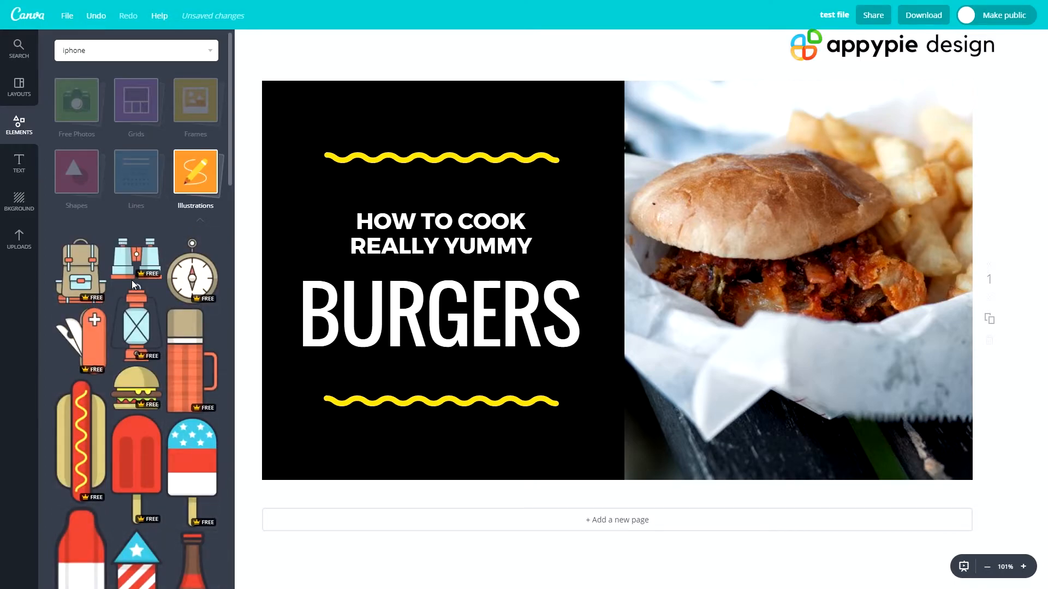
scroll(145, 296, down, 1)
scroll(143, 292, down, 14)
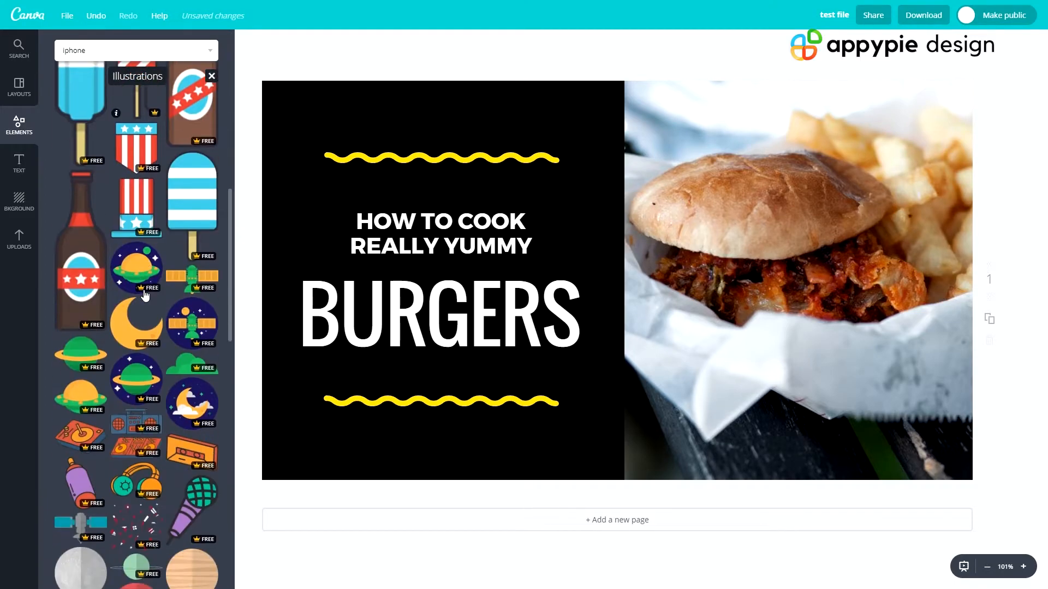
click(211, 75)
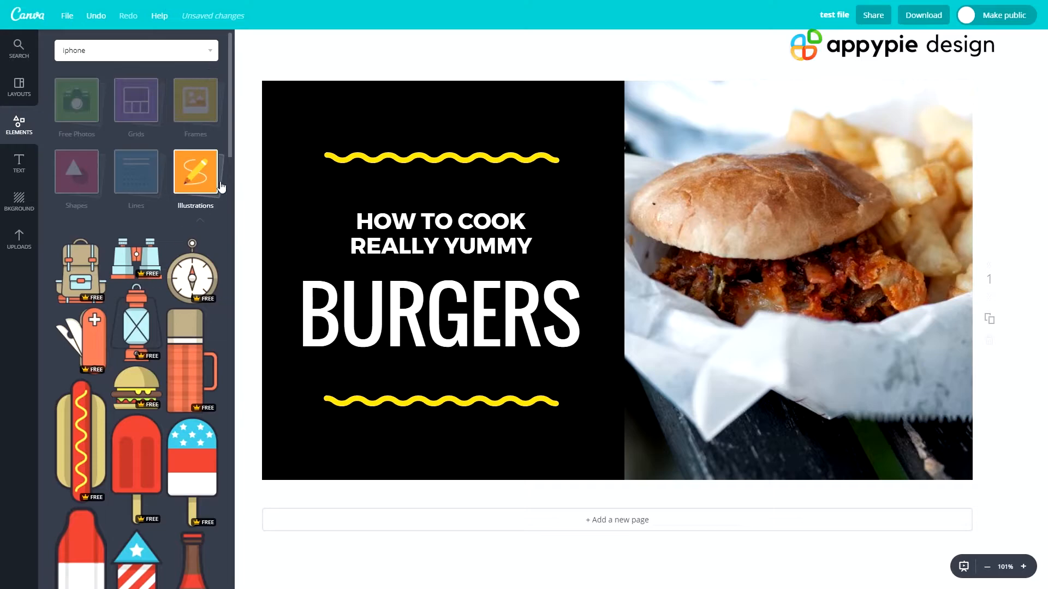
Browse the collection of Icons elements
click(70, 250)
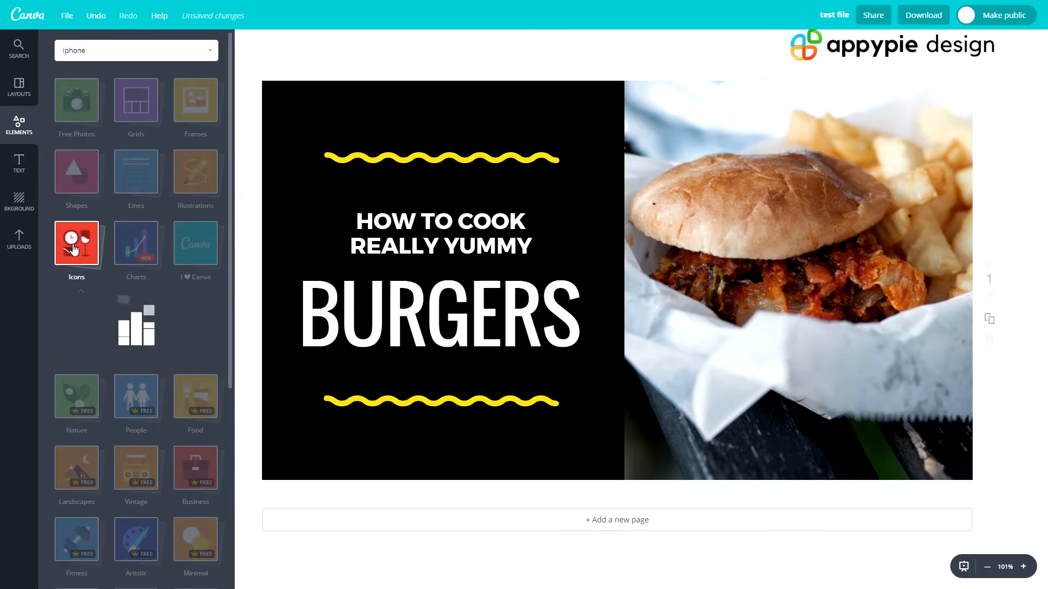
scroll(88, 467, down, 10)
scroll(98, 456, down, 12)
scroll(109, 453, up, 19)
scroll(109, 460, down, 7)
scroll(93, 437, down, 15)
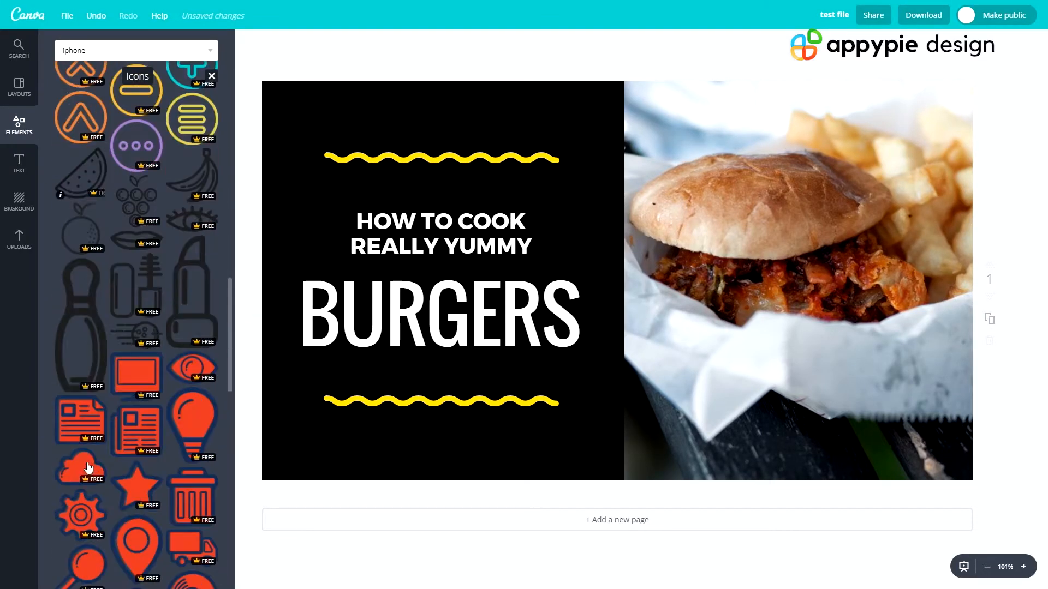
scroll(137, 360, up, 15)
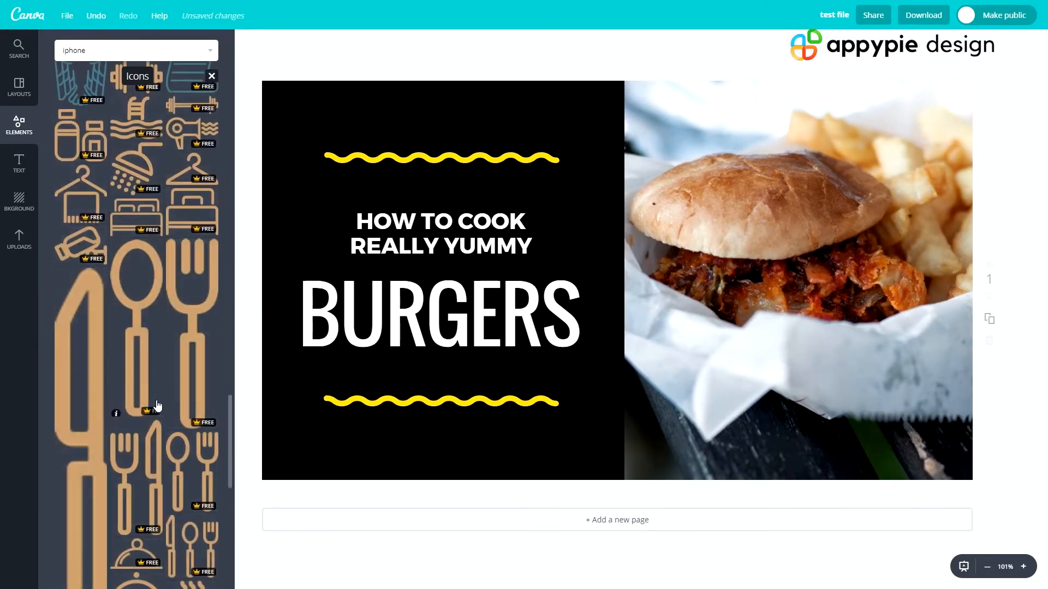
scroll(171, 332, up, 10)
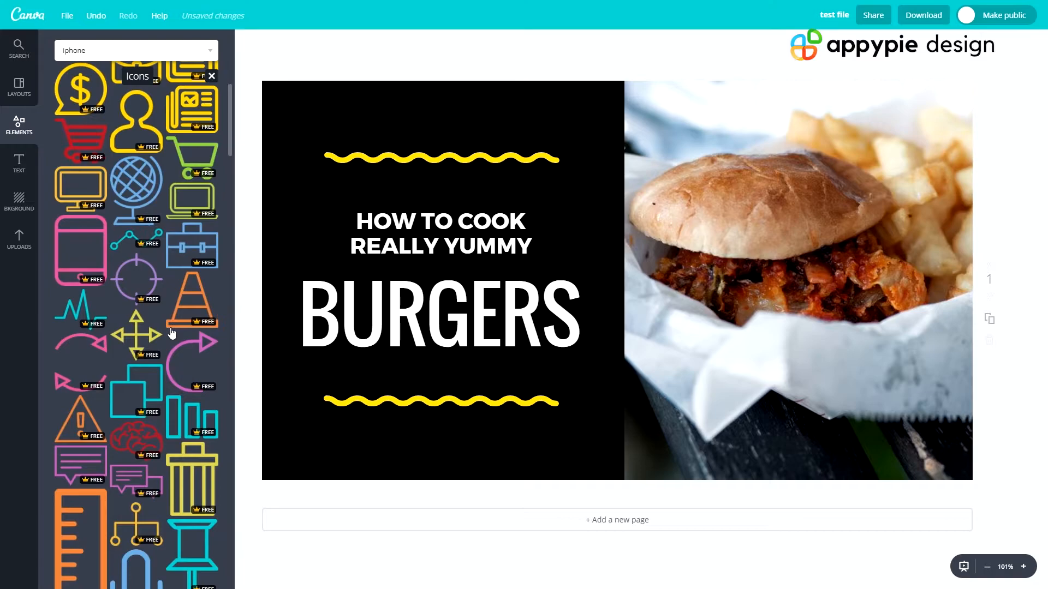
click(84, 248)
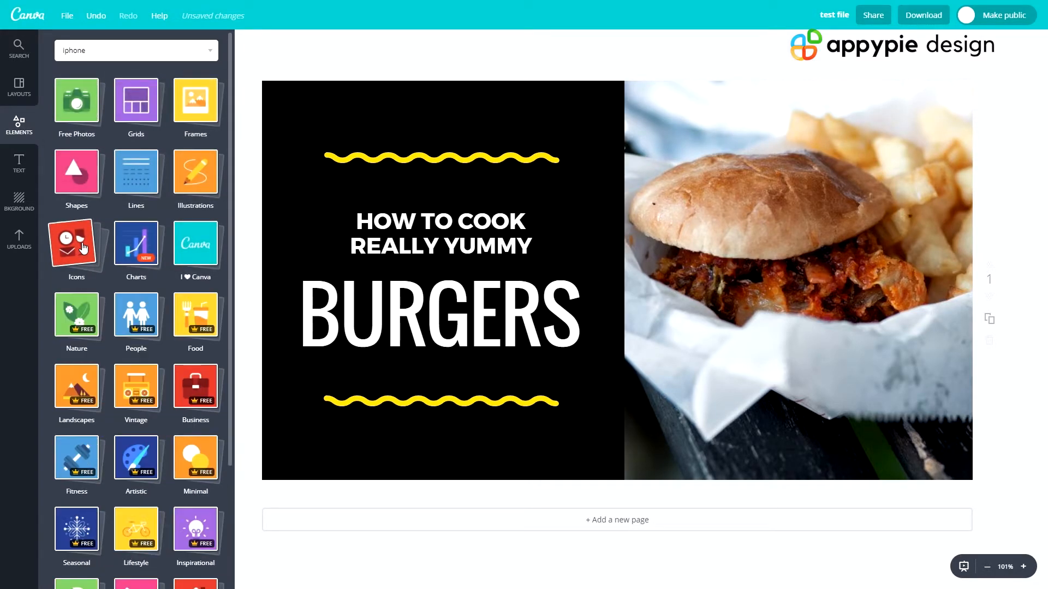
Try out a blue bar chart from the Charts elements on the page, move it slightly lower and delete it
click(127, 247)
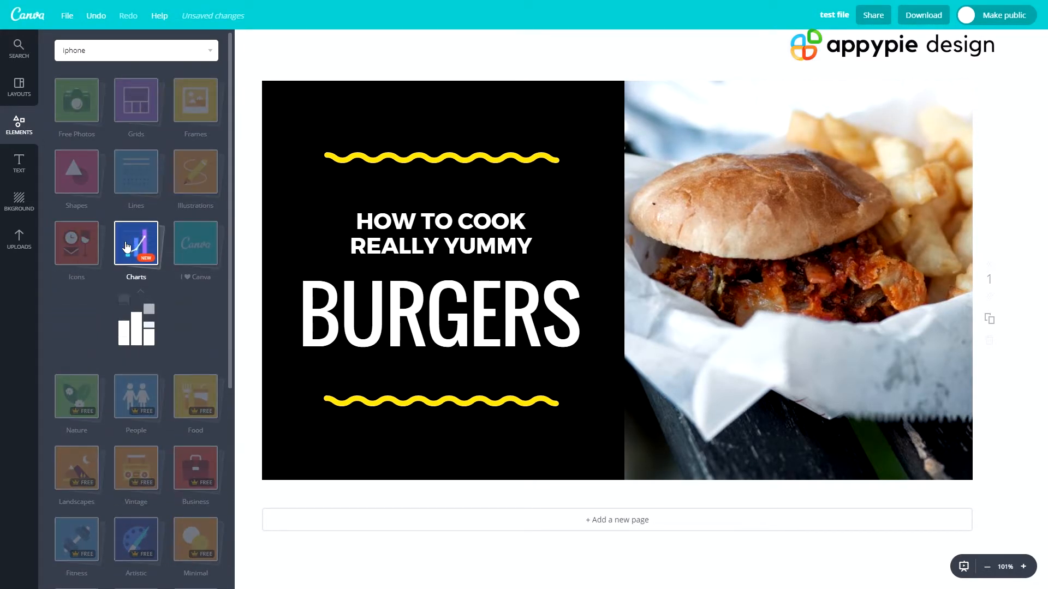
click(86, 339)
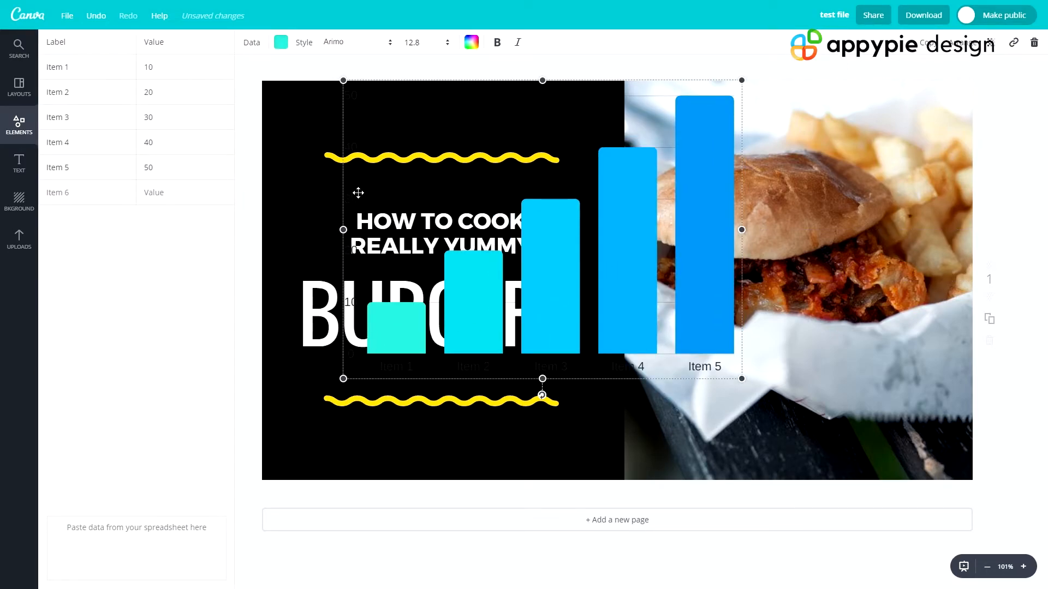
drag(555, 274, 543, 328)
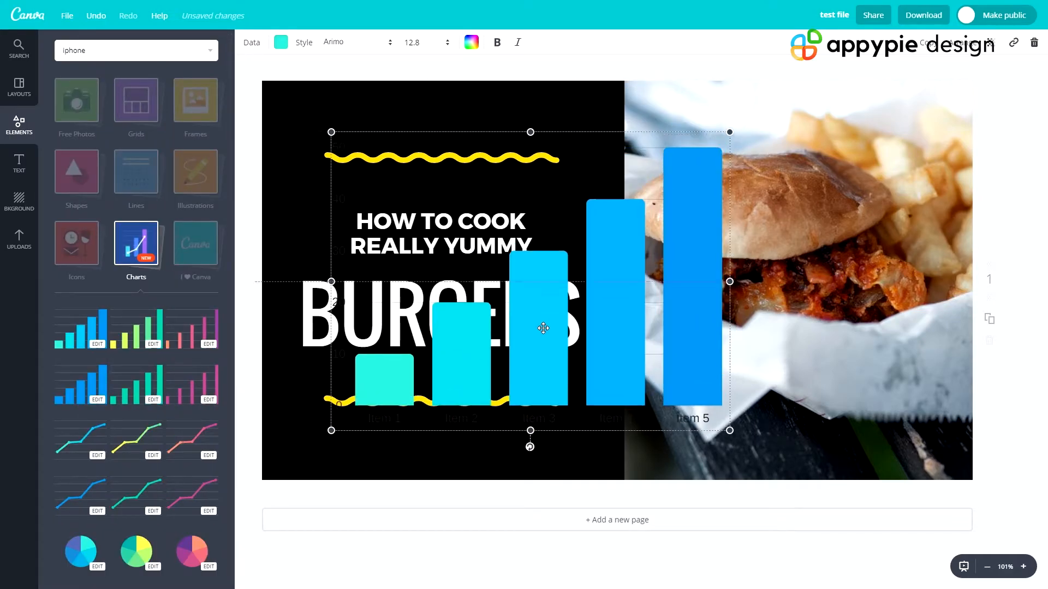
key(Delete)
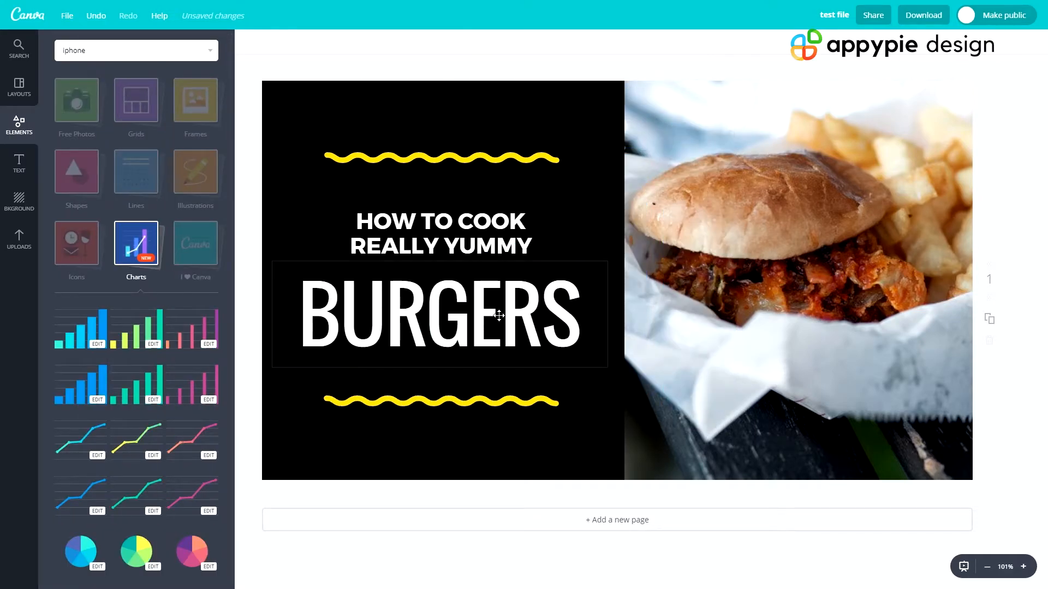
click(136, 251)
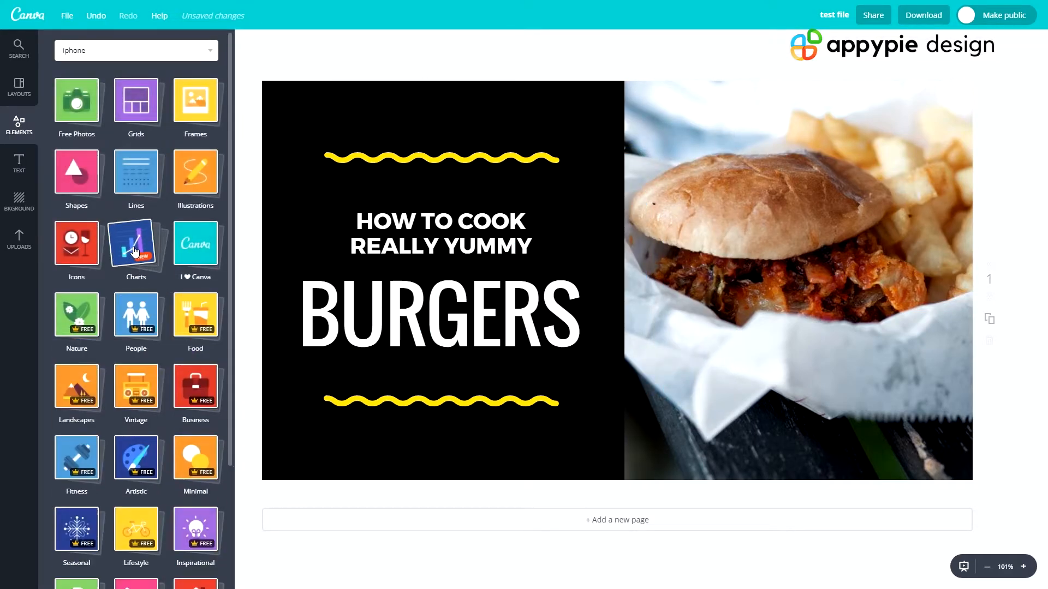
Look through the I ♥ Canva elements and the remaining themed categories below them
click(197, 241)
scroll(104, 354, down, 3)
scroll(104, 355, down, 3)
scroll(118, 328, up, 5)
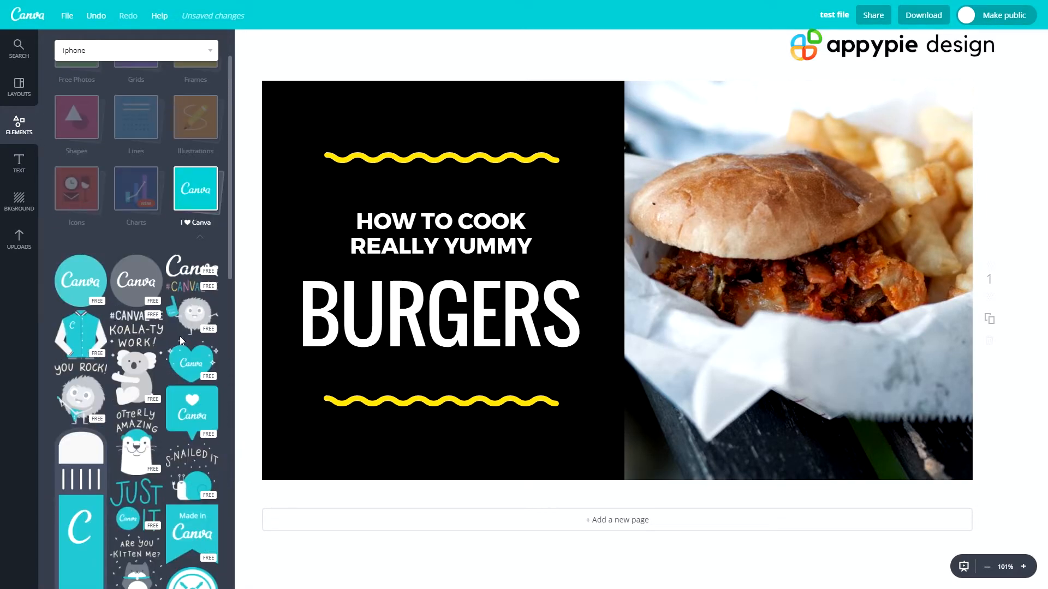
scroll(157, 337, down, 5)
scroll(115, 361, down, 3)
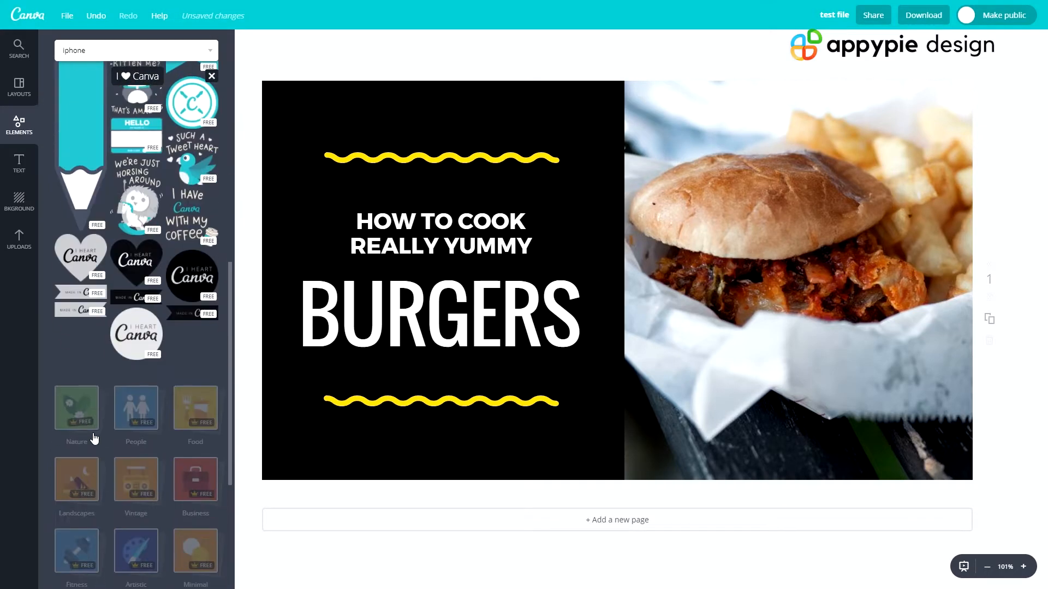
scroll(115, 360, up, 10)
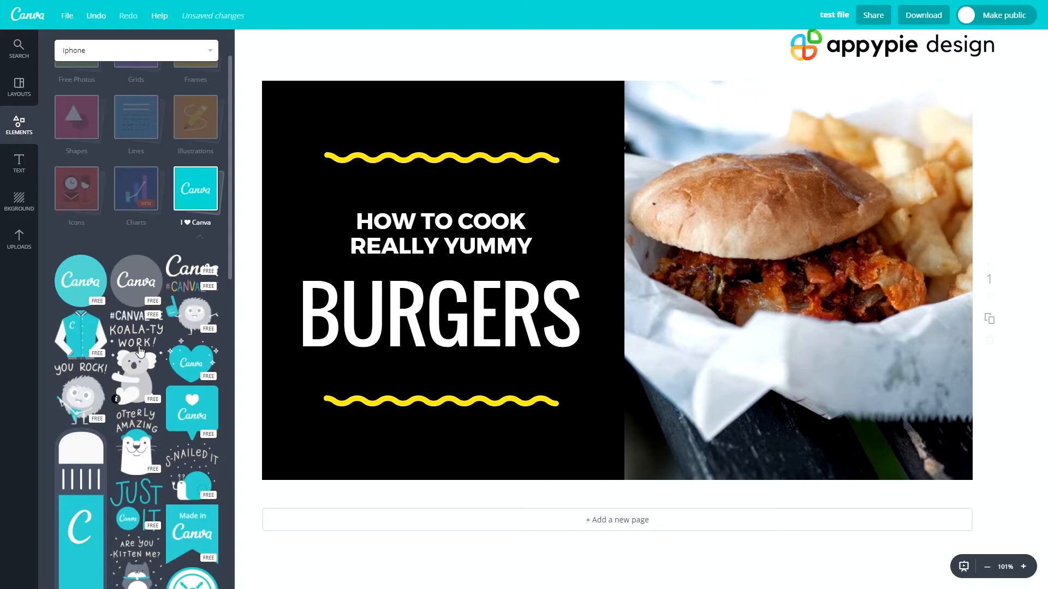
click(186, 191)
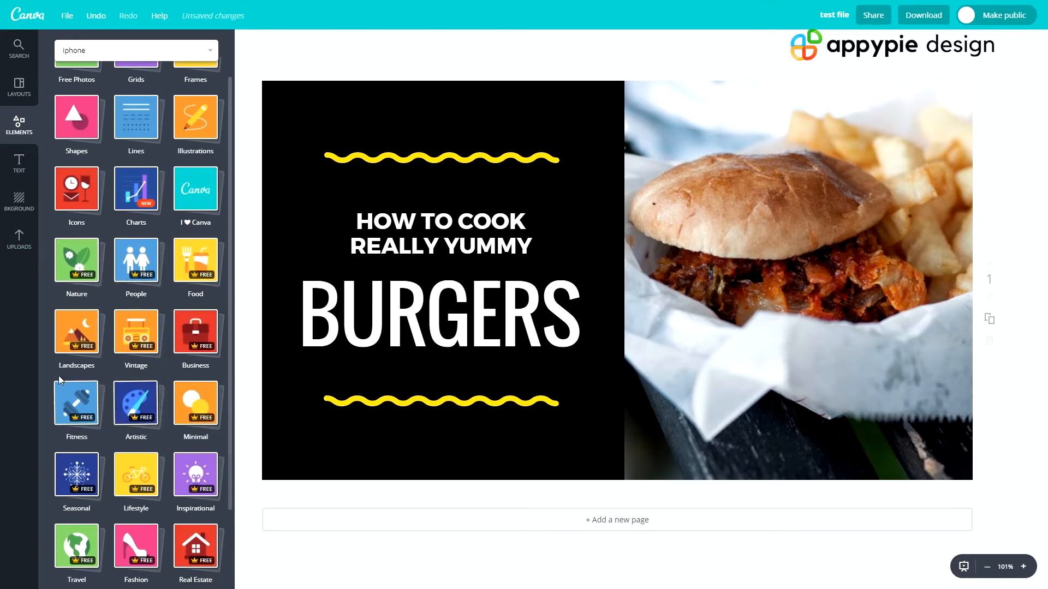
scroll(209, 385, down, 2)
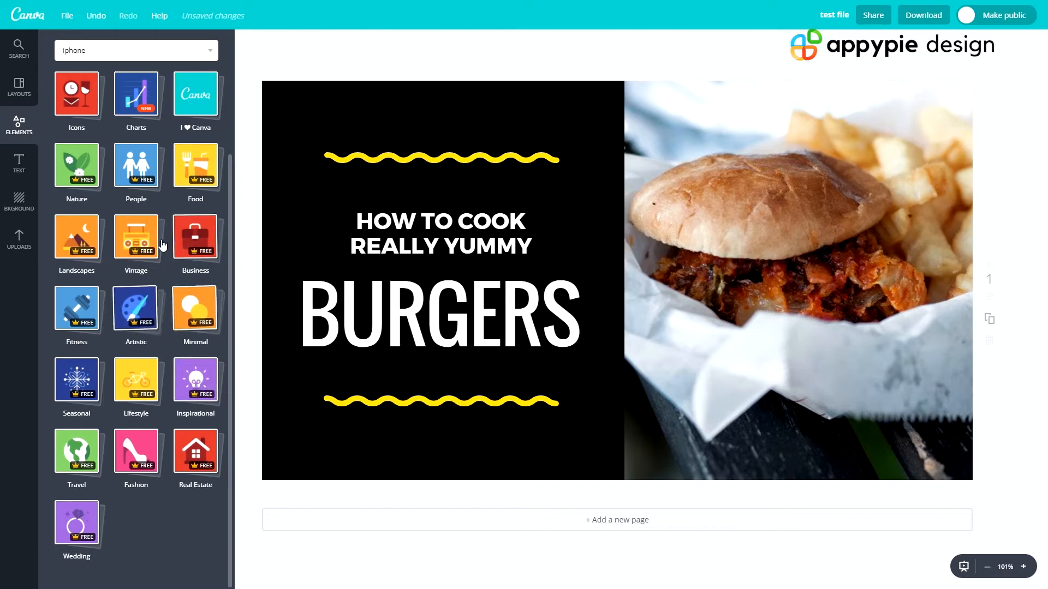
Browse the People and Food element categories
scroll(107, 277, up, 3)
scroll(107, 276, up, 1)
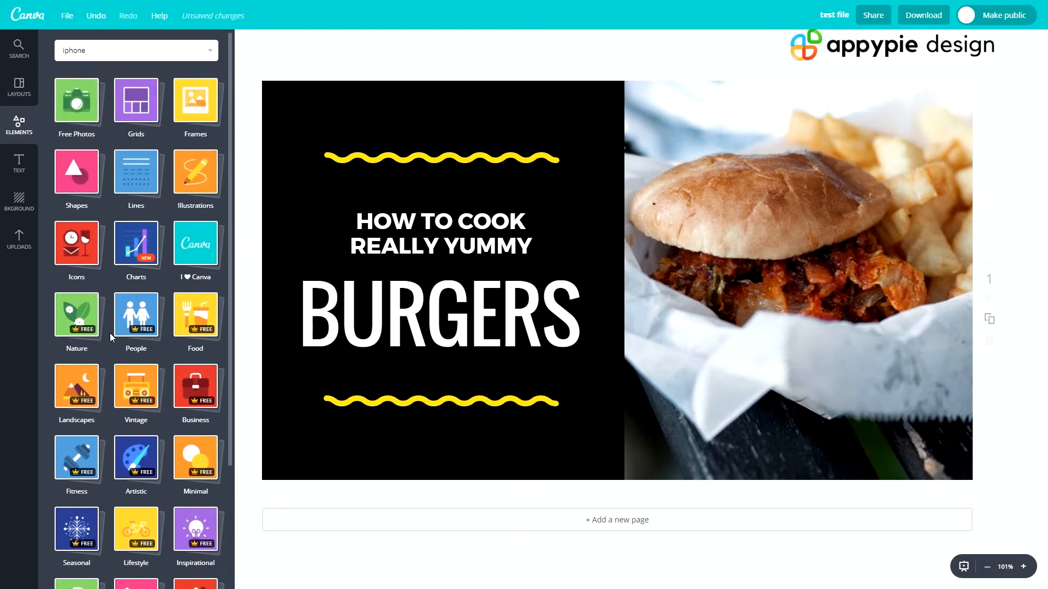
click(131, 306)
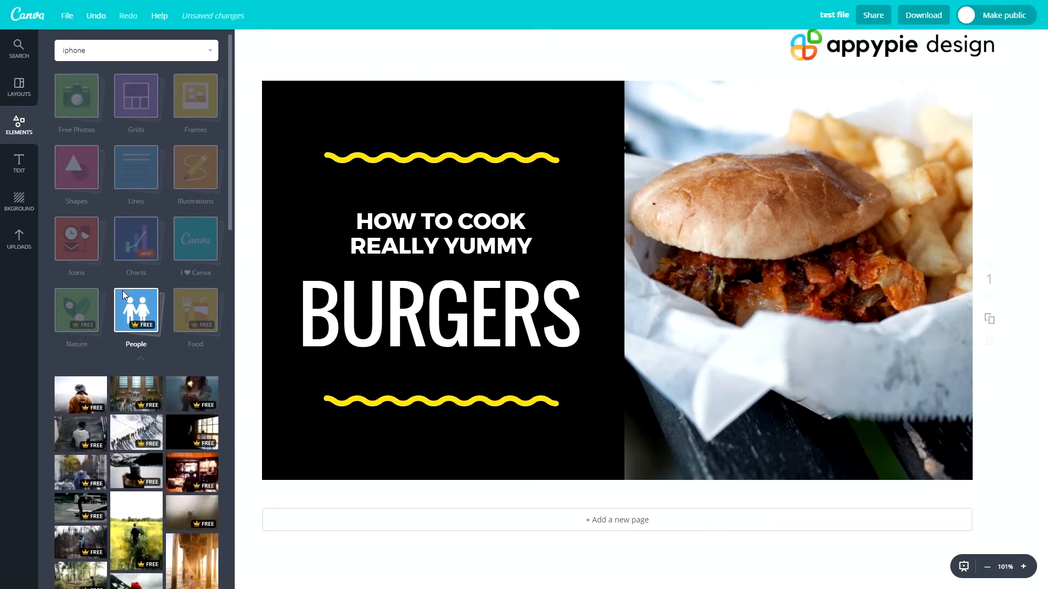
click(131, 99)
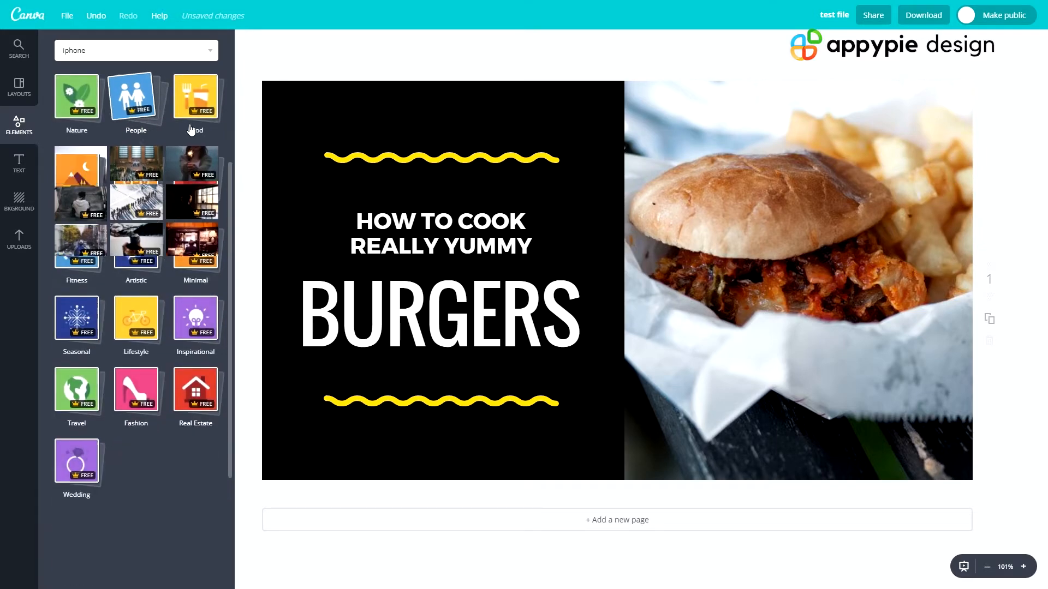
click(203, 173)
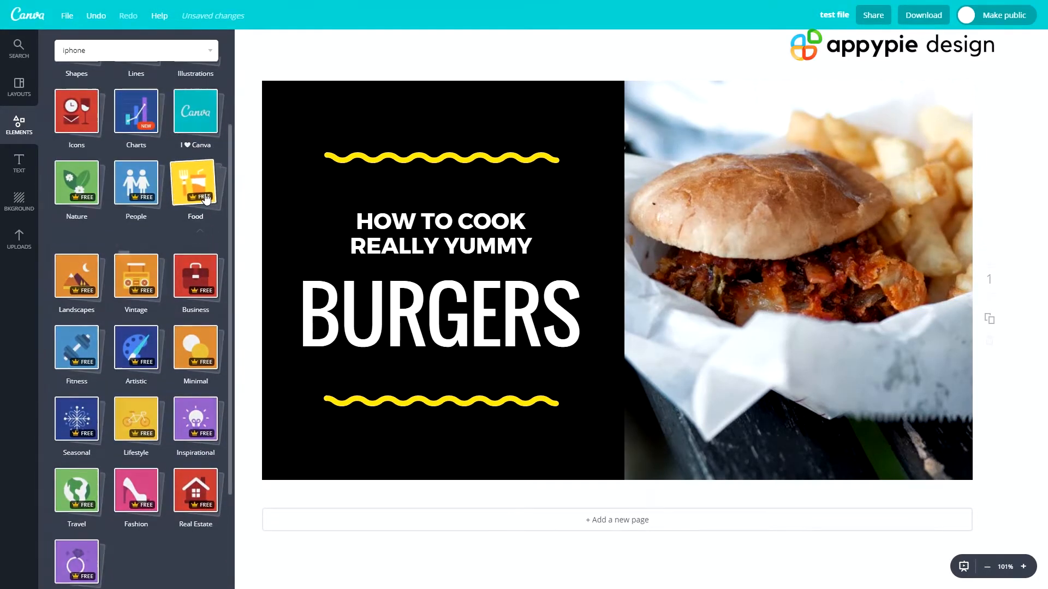
click(190, 218)
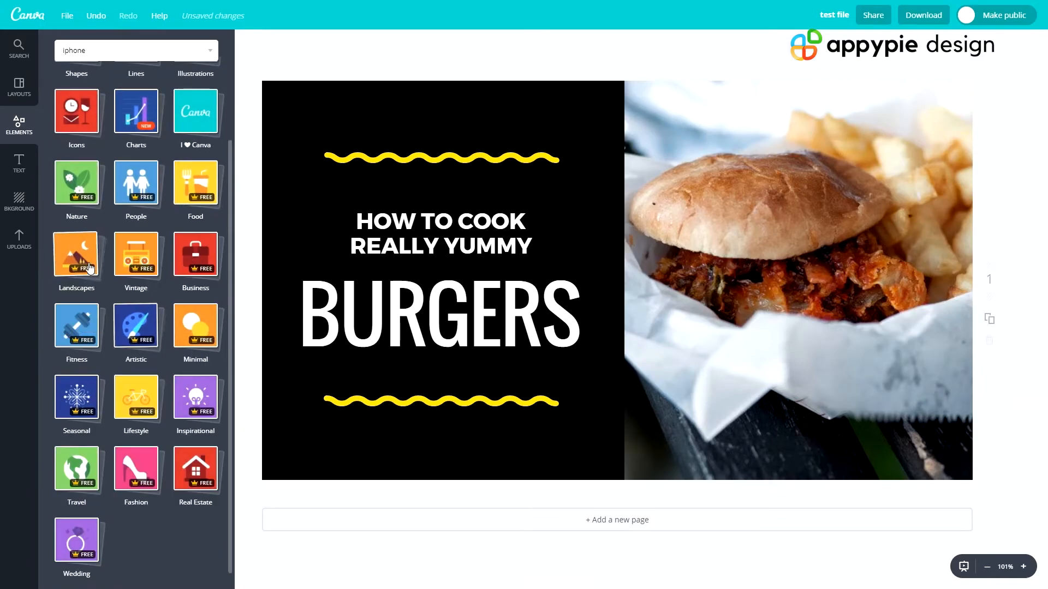
Add the default heading, subheading and body text placeholders, one below another, over the burger photo
click(22, 169)
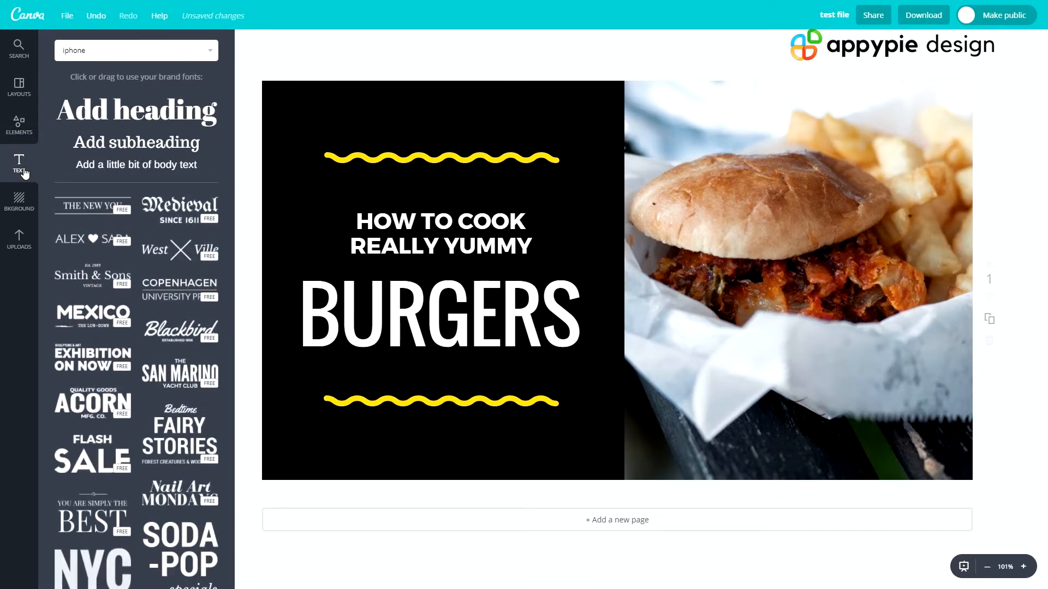
drag(114, 113, 709, 180)
drag(137, 143, 777, 264)
drag(137, 164, 764, 314)
Browse the ready-made text designs, try the ELEVATE design on the page and delete it
scroll(136, 340, down, 4)
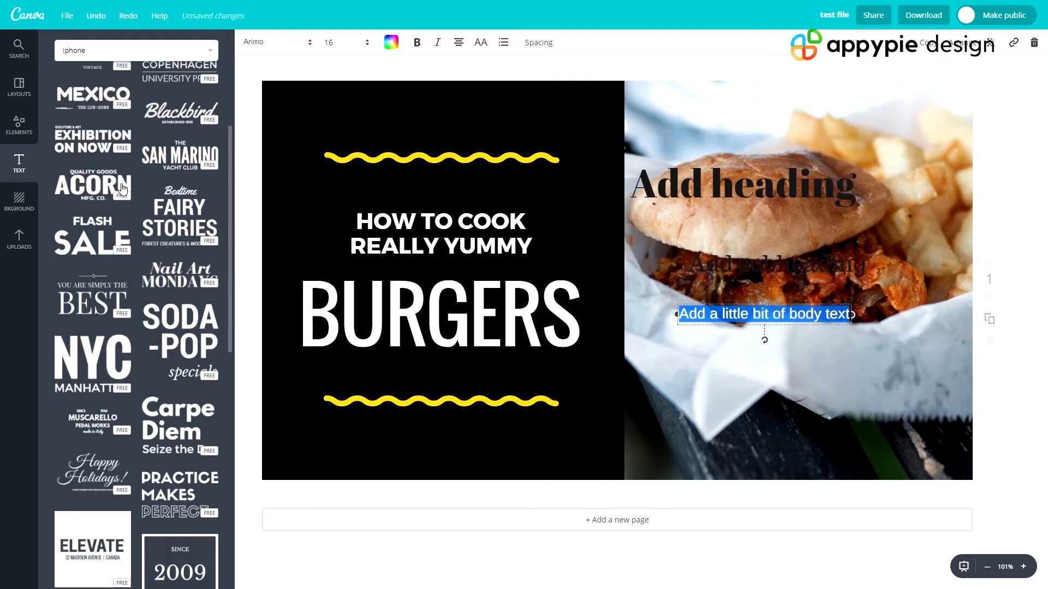
scroll(134, 322, down, 4)
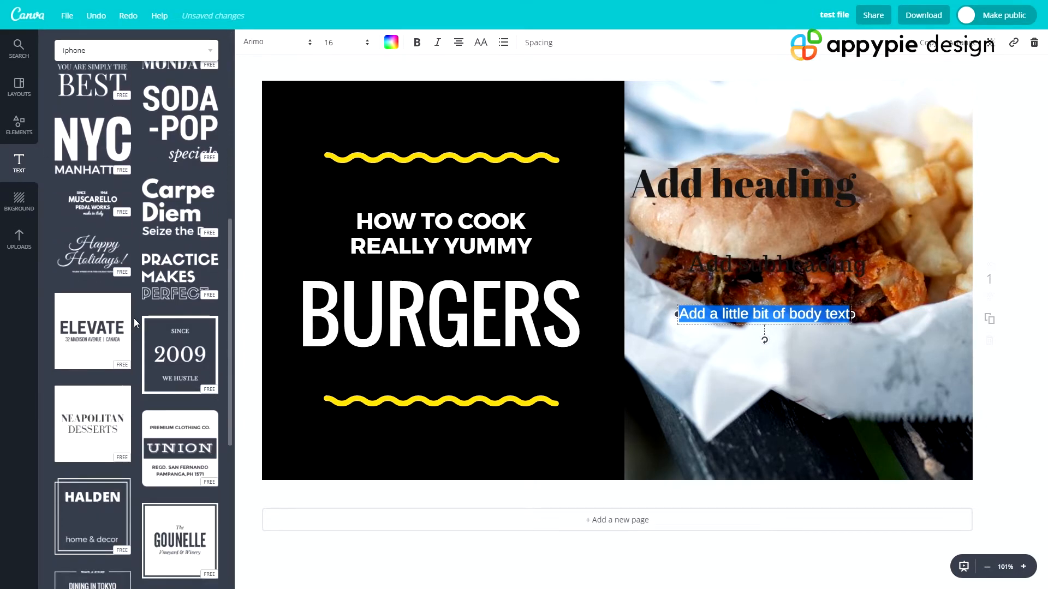
scroll(164, 197, down, 3)
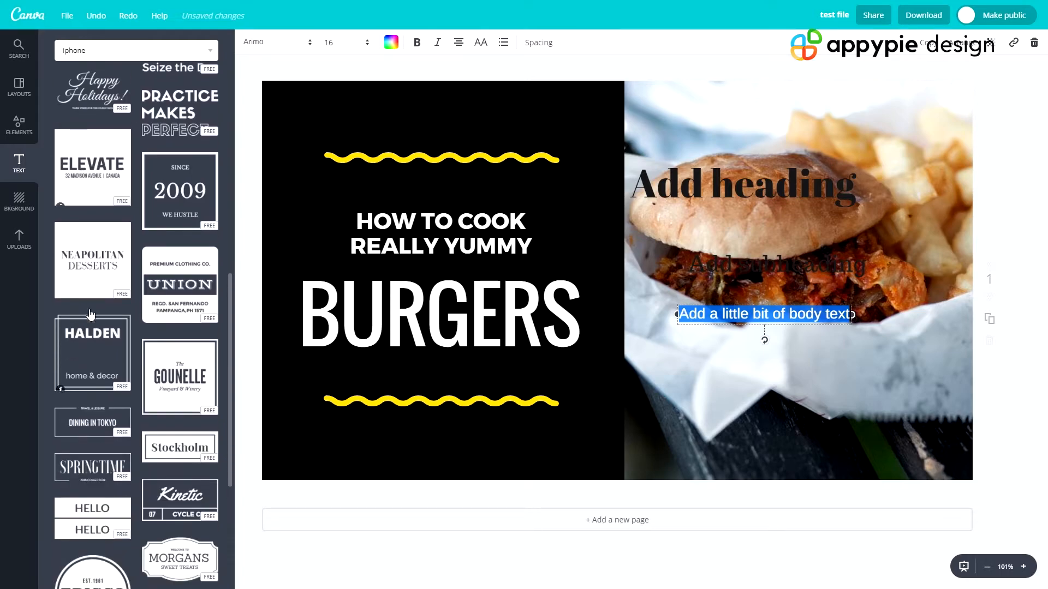
drag(60, 198, 554, 233)
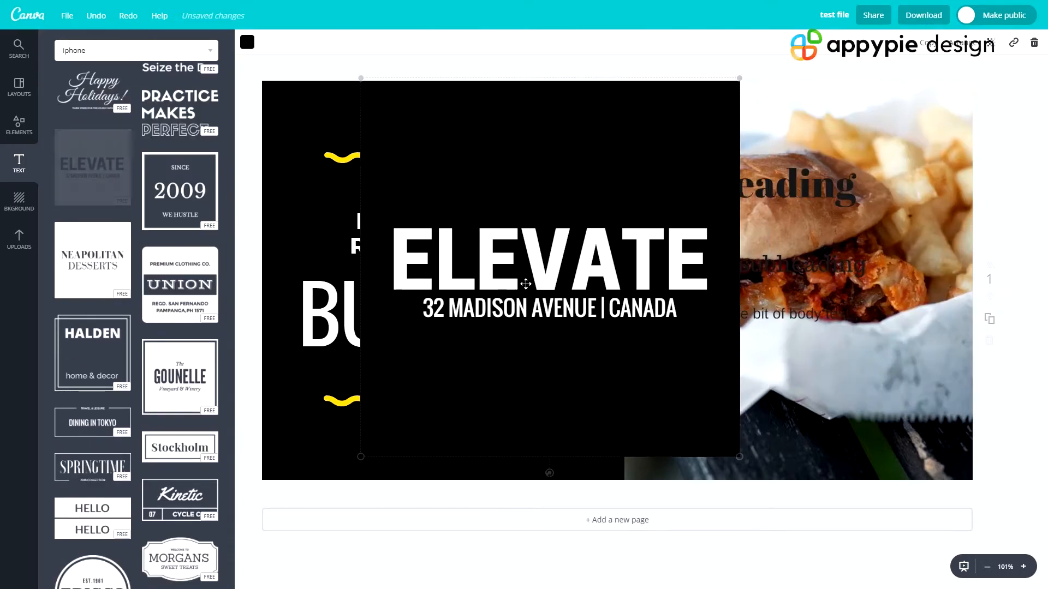
key(Delete)
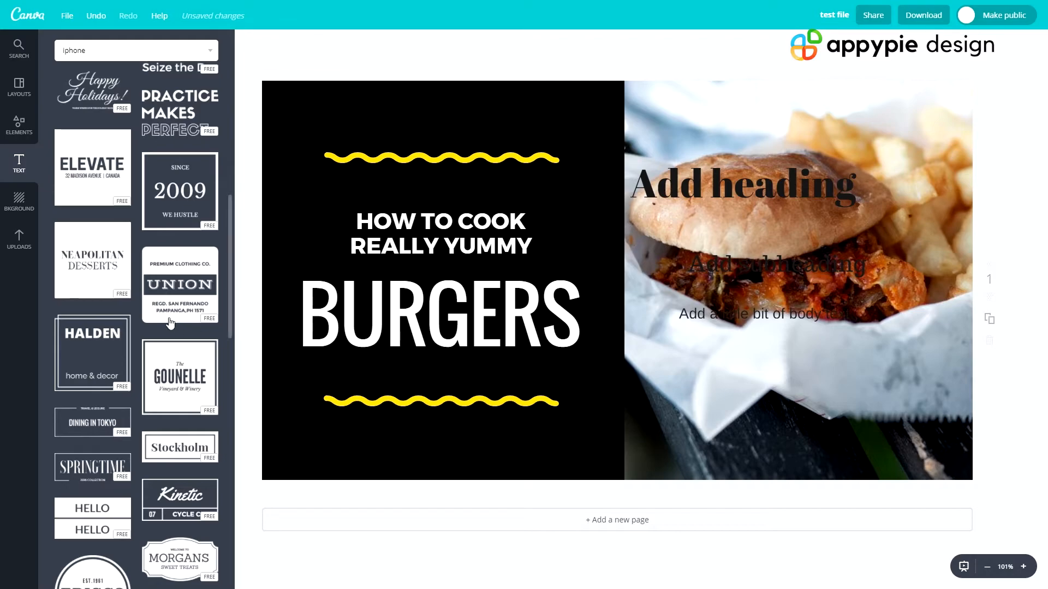
View the font and size choices for the "Add heading" text and colour it yellow from the default palette
double_click(736, 176)
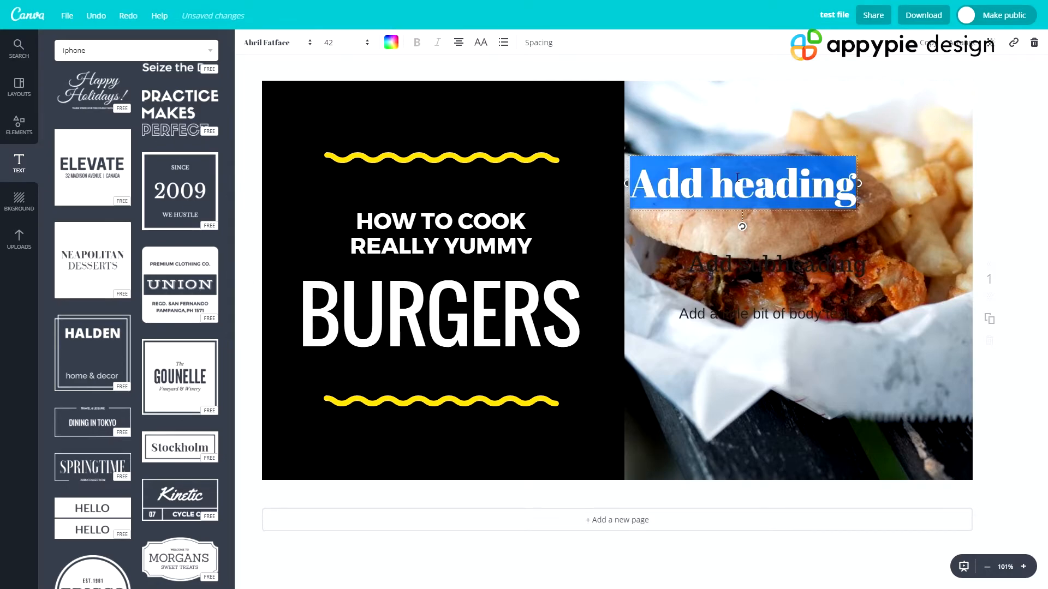
click(297, 43)
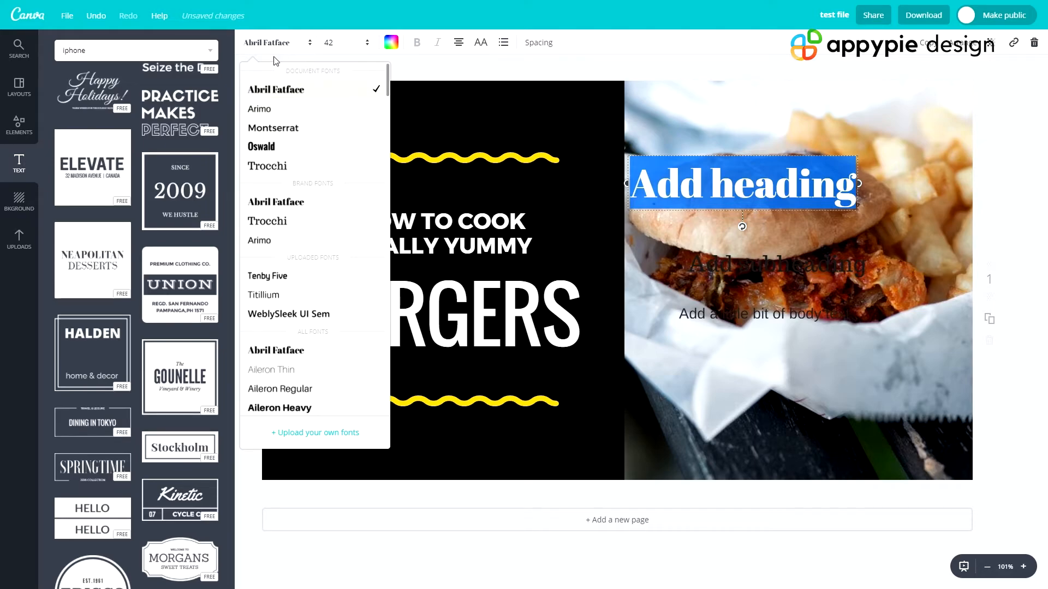
click(331, 44)
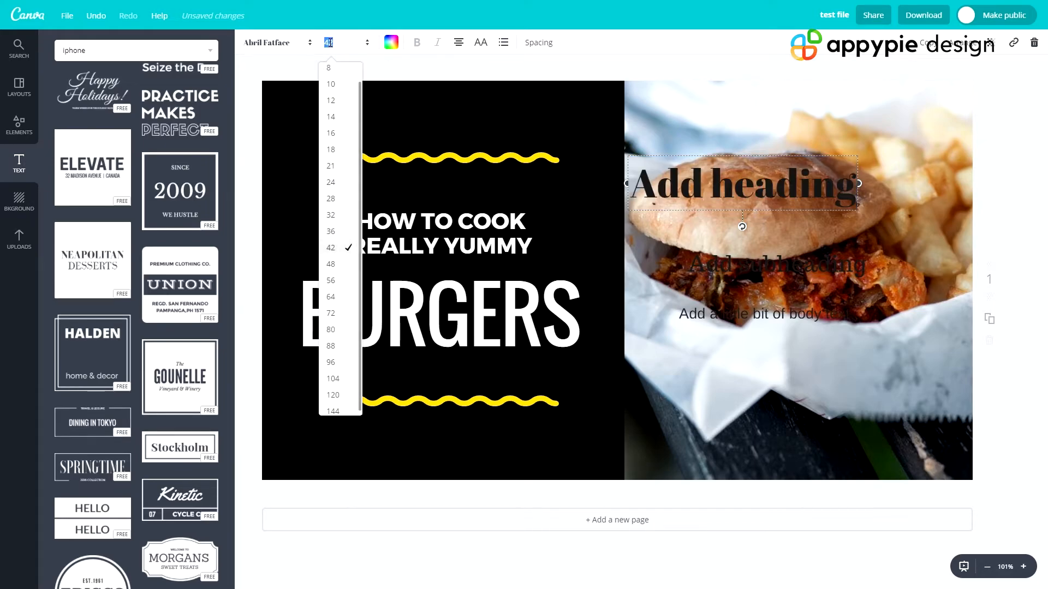
click(391, 43)
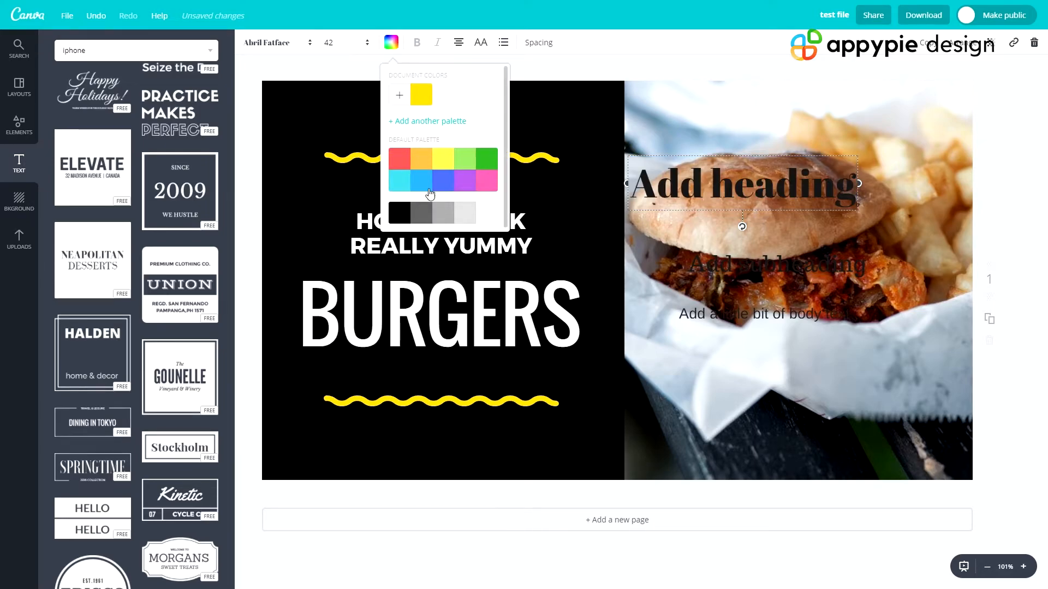
click(434, 159)
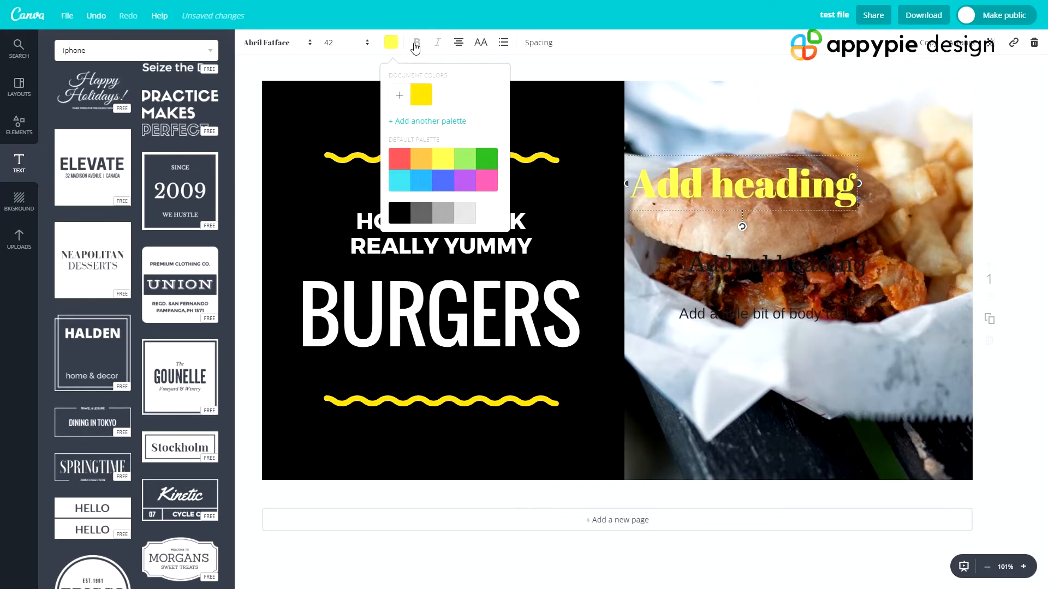
click(431, 56)
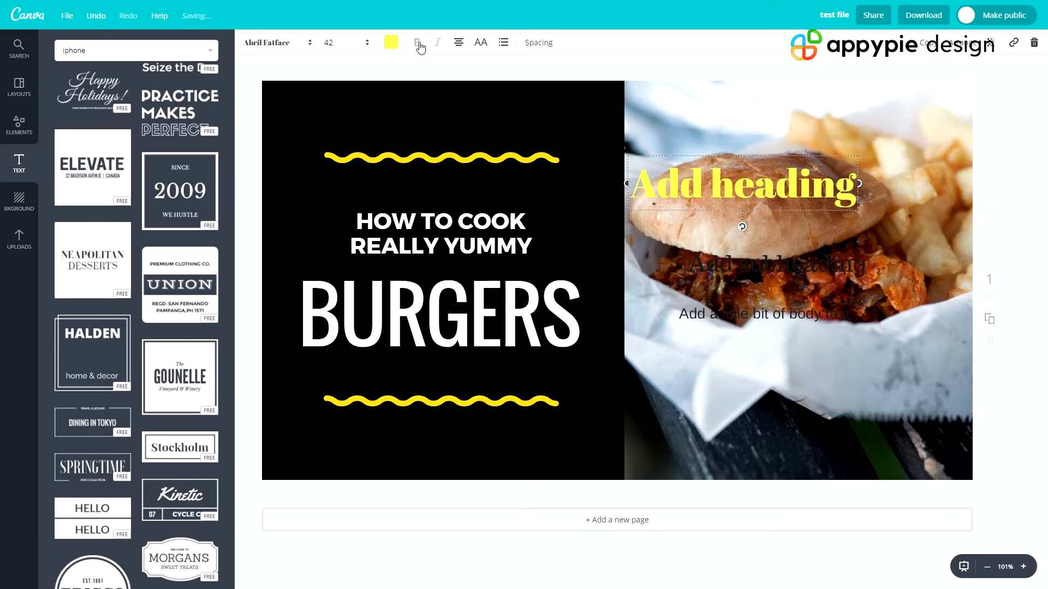
Try left, right and centre alignment on the heading, ending with it centred
click(458, 48)
click(460, 76)
click(502, 76)
click(481, 76)
click(461, 77)
click(481, 76)
click(501, 76)
click(480, 77)
Try uppercase and bulleted-list formatting on the heading
click(478, 48)
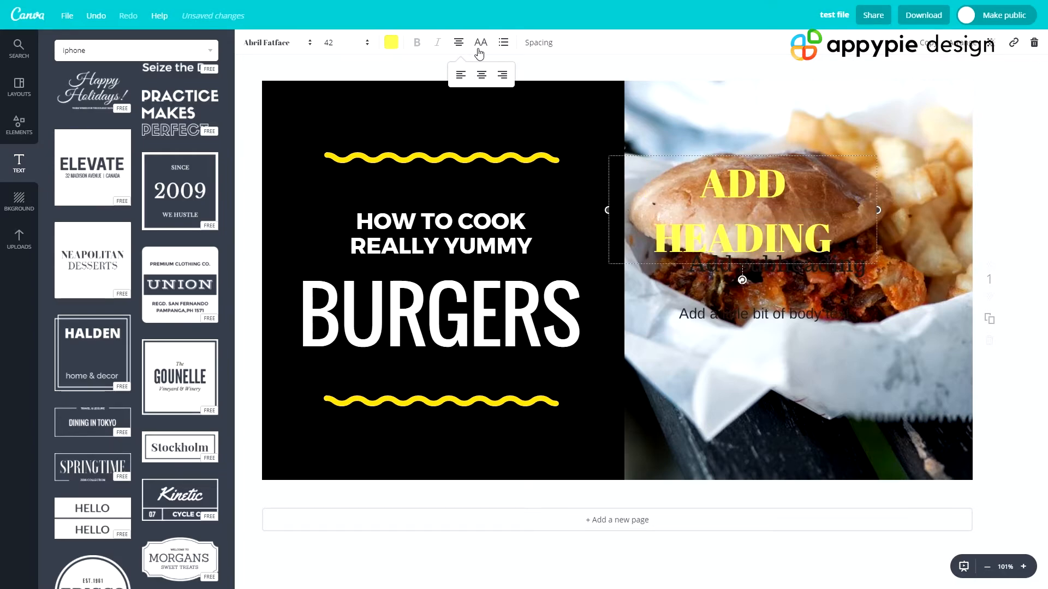
click(486, 44)
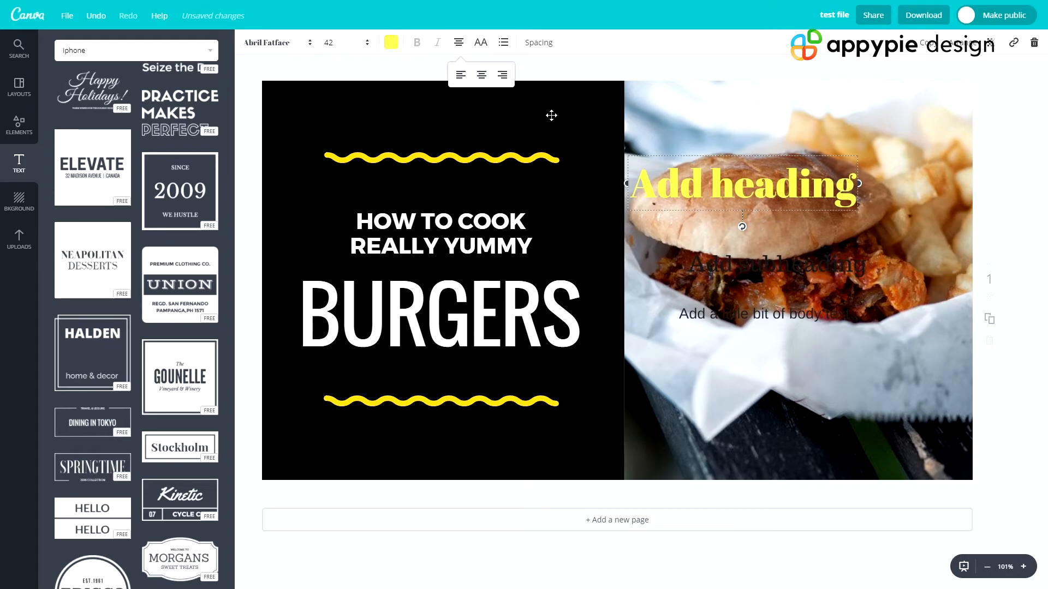
click(506, 54)
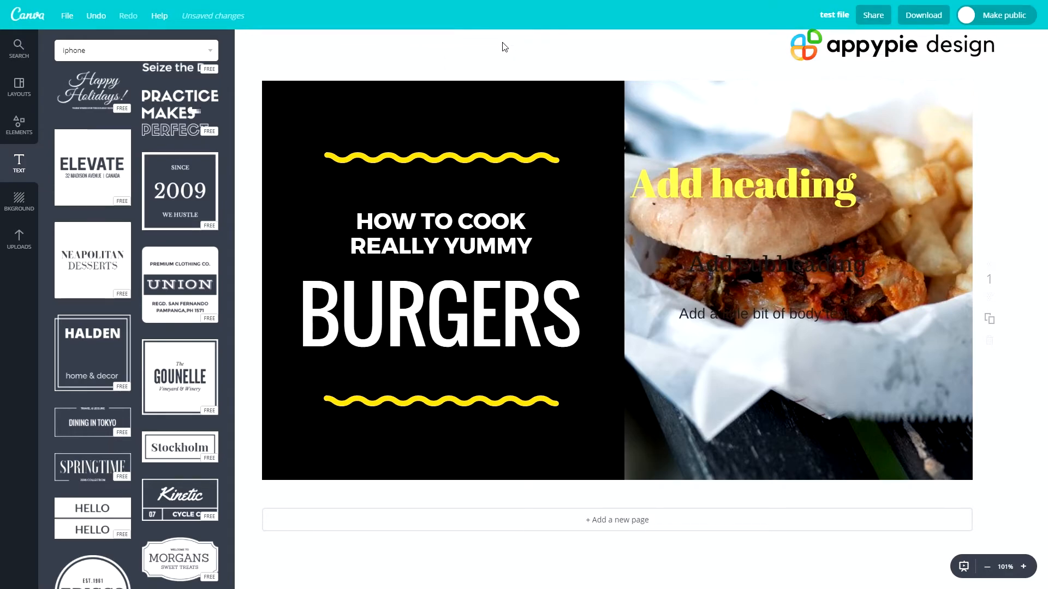
double_click(757, 214)
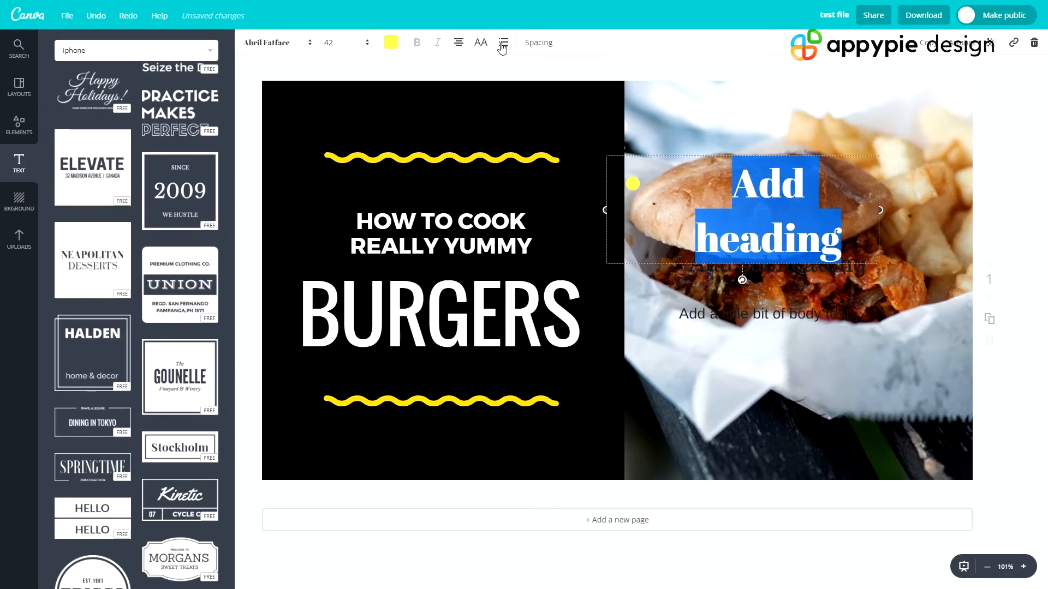
Set the heading's letter spacing to 450 and its line height to 0.83
click(538, 43)
mouse_move(600, 78)
mouse_down()
mouse_move(634, 80)
mouse_move(607, 99)
mouse_move(638, 100)
mouse_move(598, 97)
mouse_up()
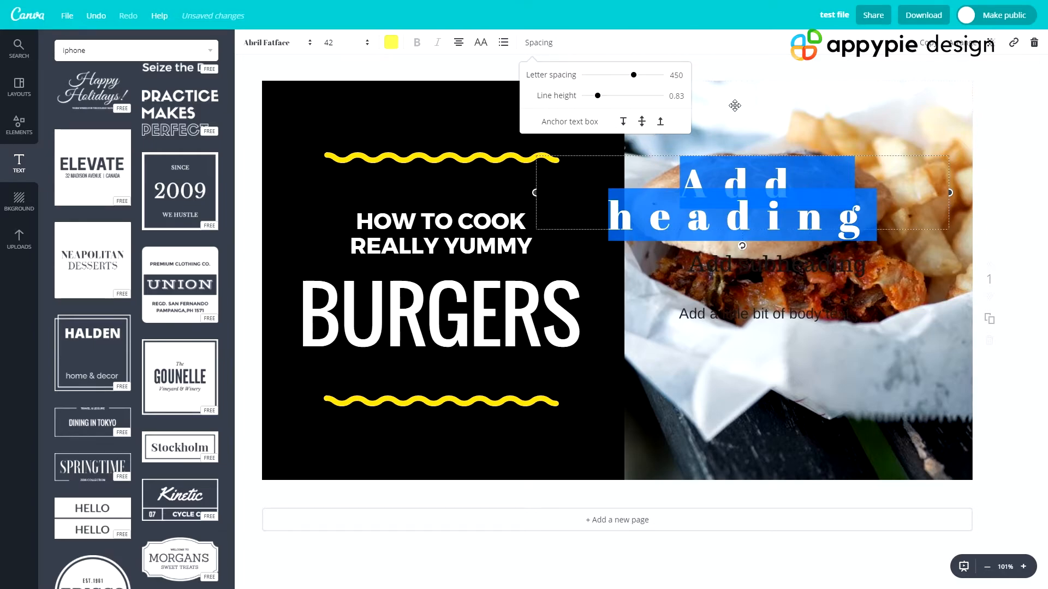
click(590, 48)
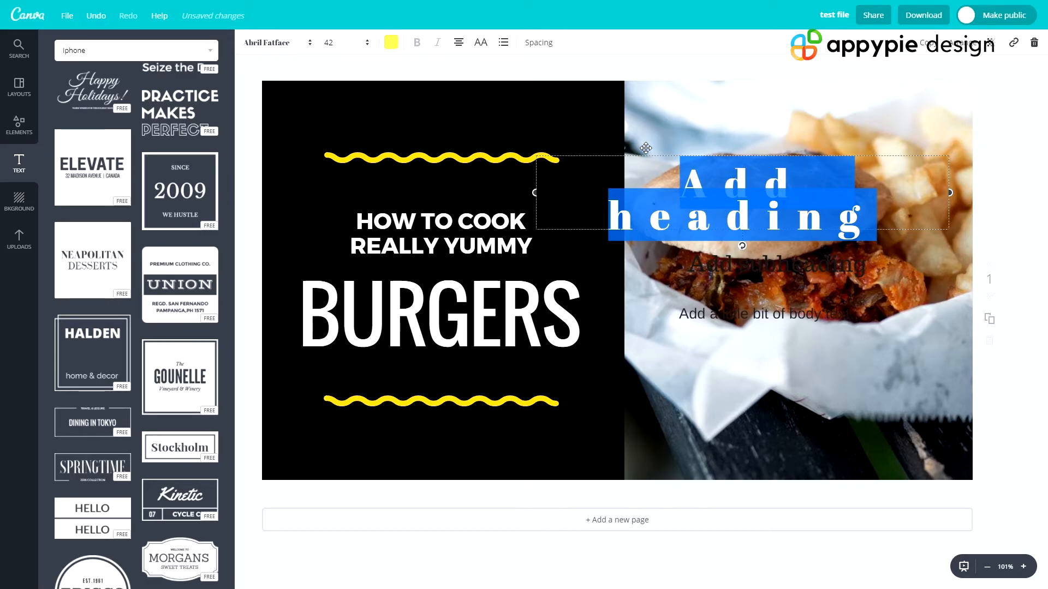
Move the heading over the "HOW TO COOK REALLY YUMMY" text and send it back behind that text
drag(596, 157, 439, 182)
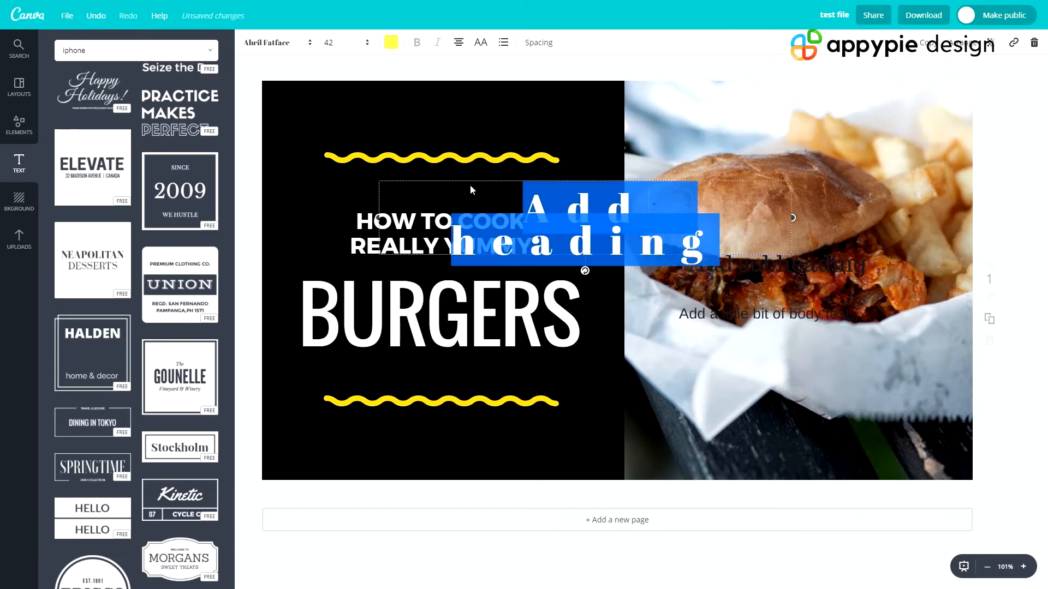
click(363, 279)
double_click(565, 210)
click(963, 48)
click(937, 92)
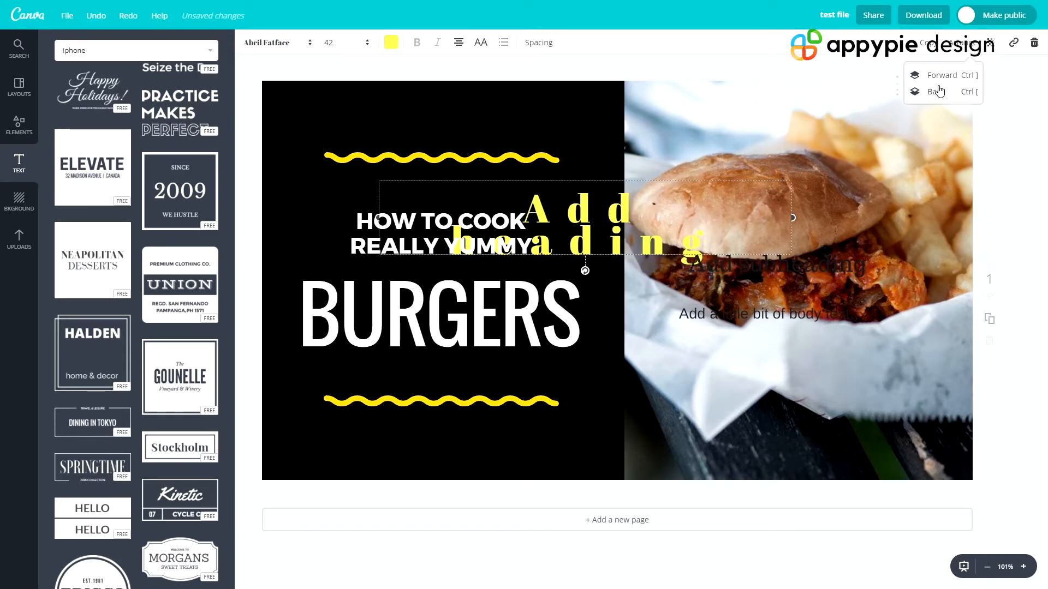
Nudge the "HOW TO COOK REALLY YUMMY" text up and to the left, and move the yellow heading back onto the upper burger photo
click(454, 239)
click(355, 223)
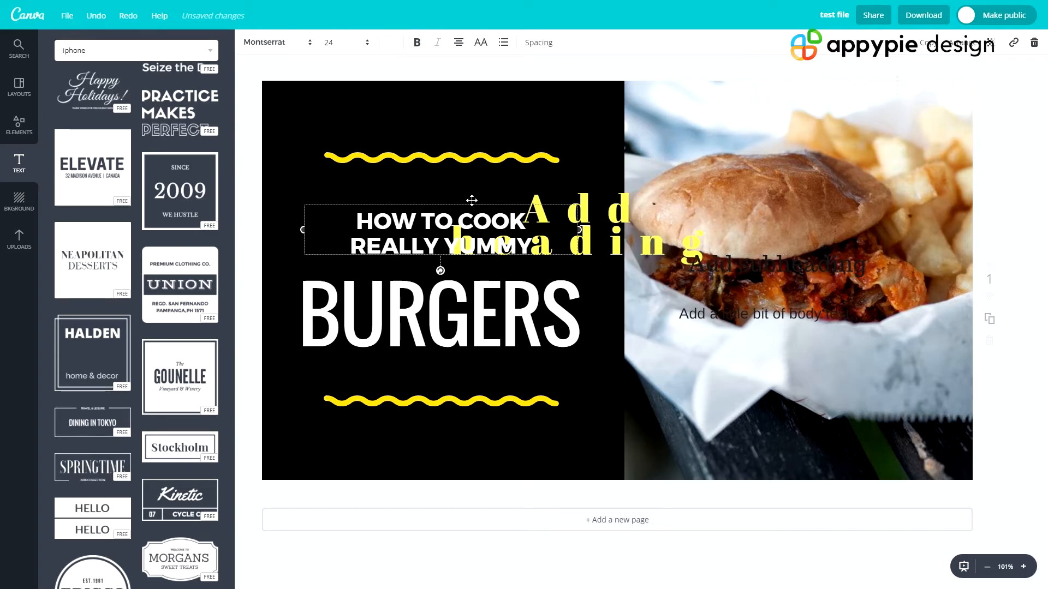
drag(462, 194, 450, 190)
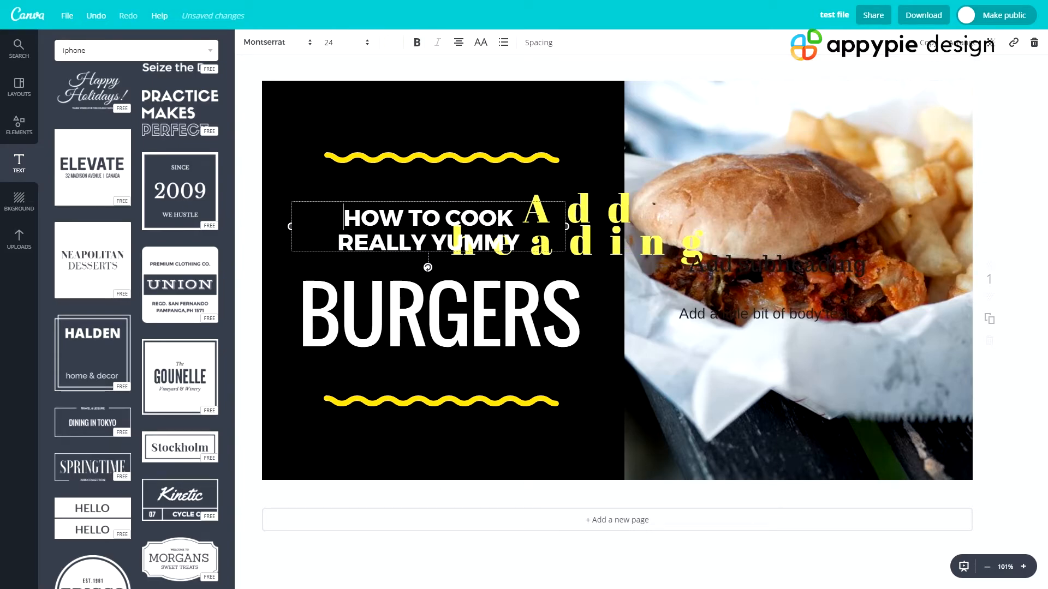
drag(586, 214, 643, 190)
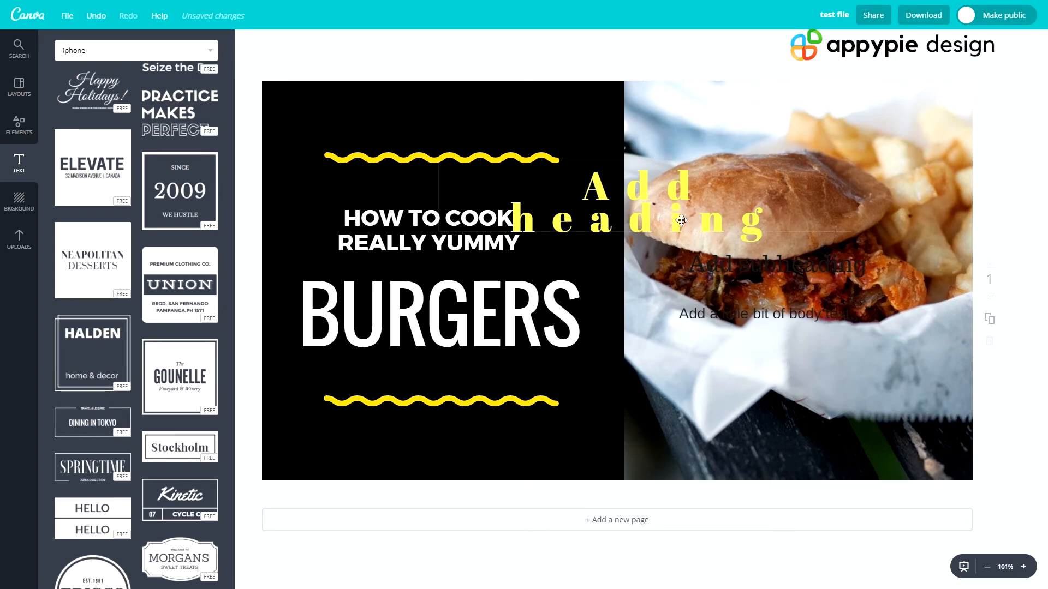
drag(651, 176, 777, 152)
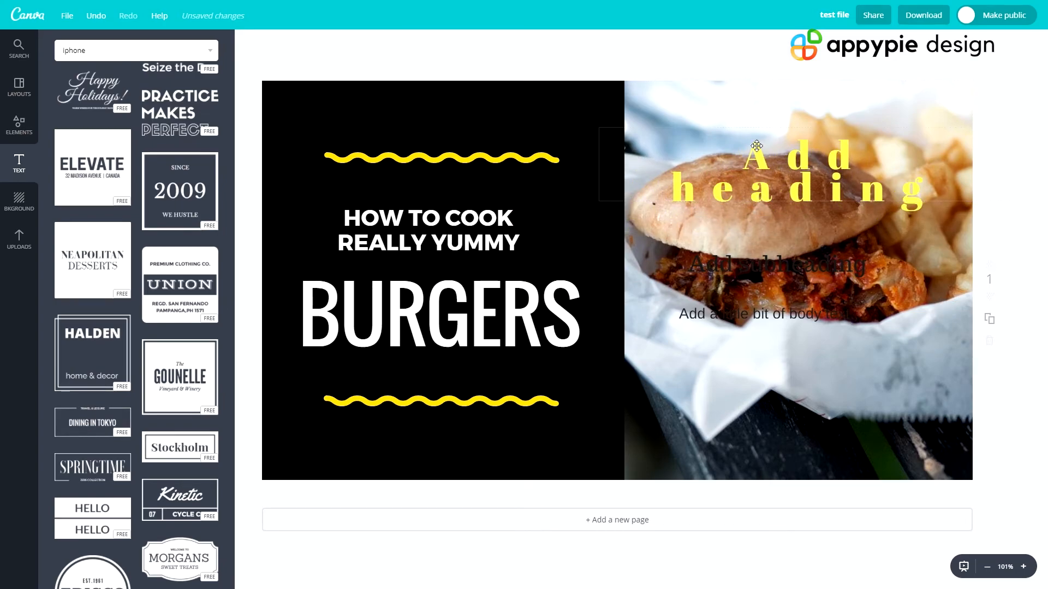
Copy the yellow heading to the lower part of the photo and set the copy's transparency to 99
double_click(758, 176)
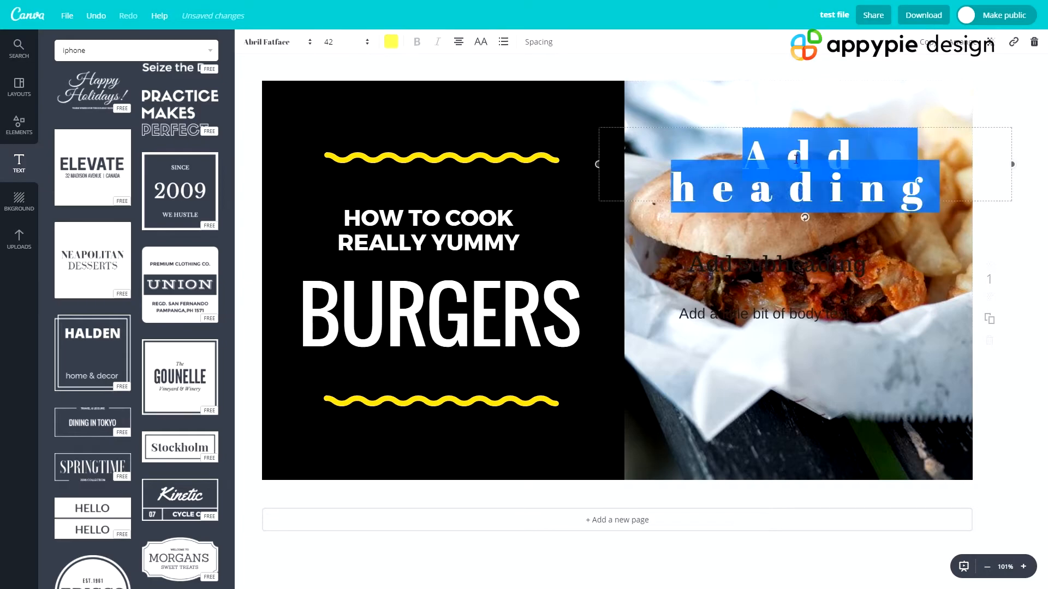
click(926, 47)
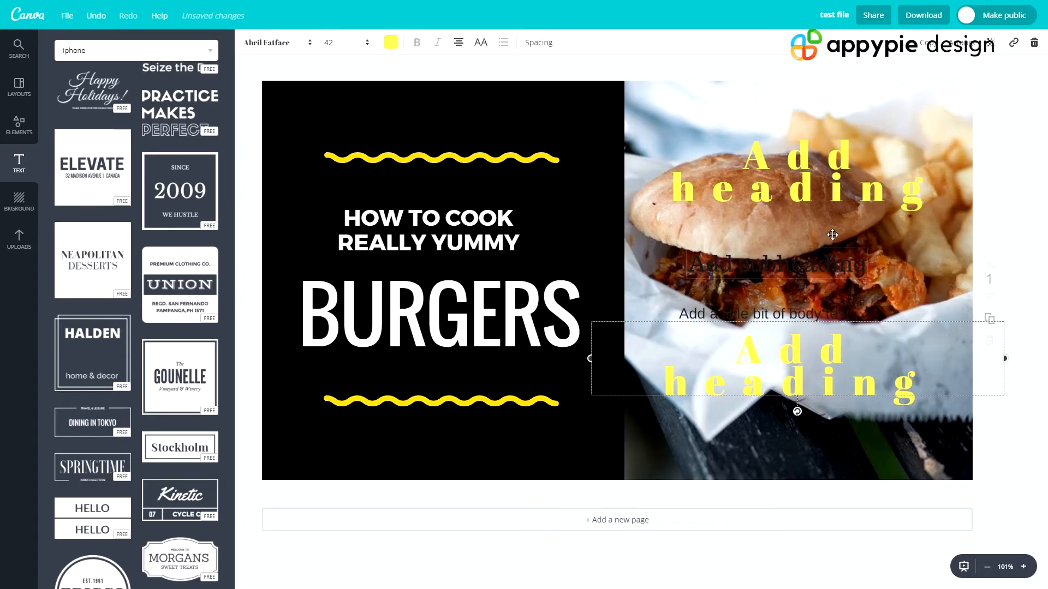
click(994, 46)
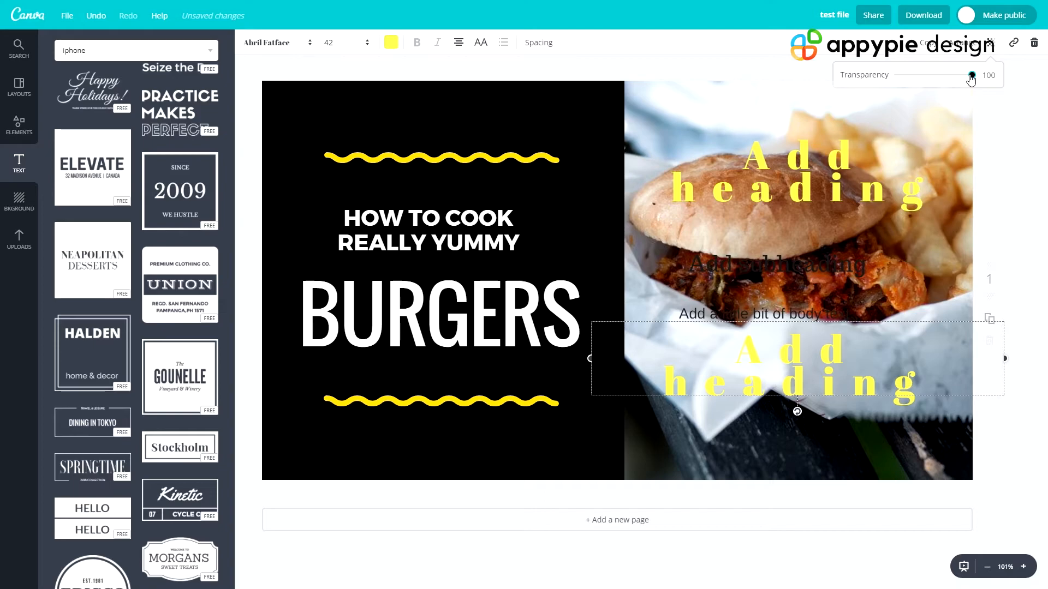
drag(949, 74, 972, 79)
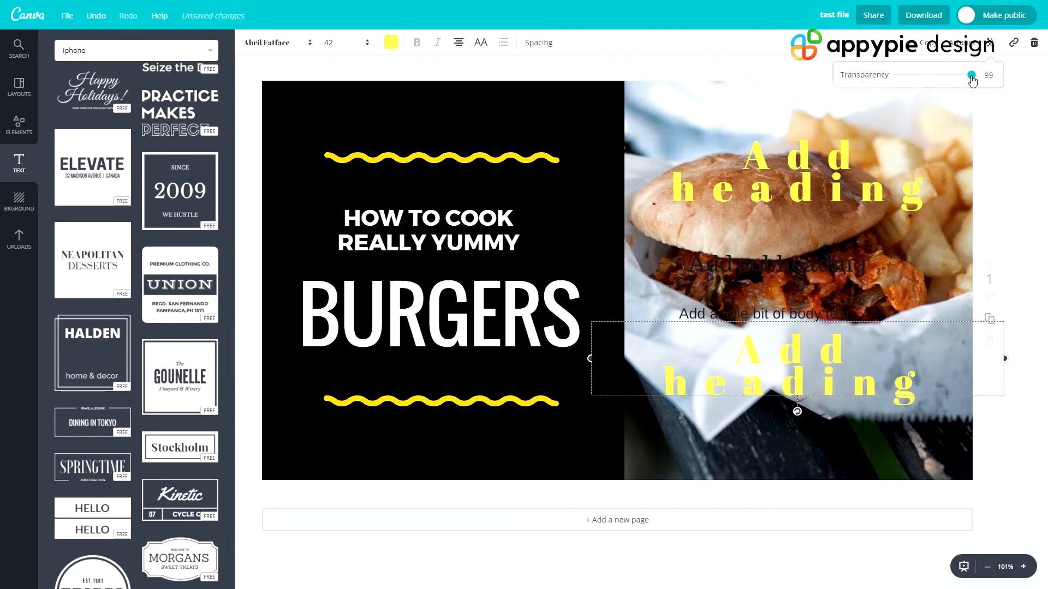
Open the link entry for the copied heading, leave it empty and delete the copy
click(1012, 45)
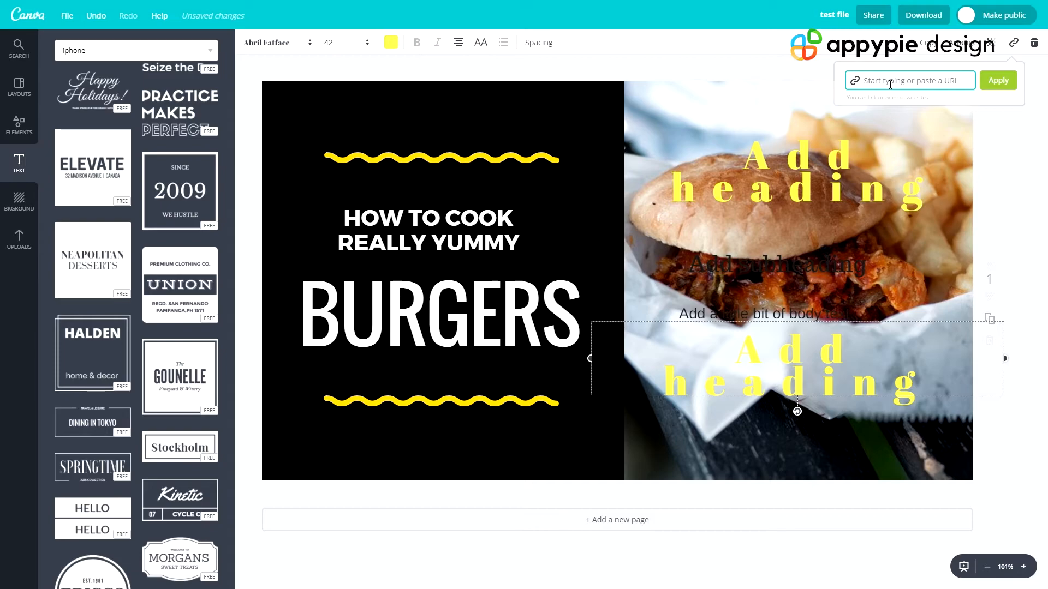
click(1032, 44)
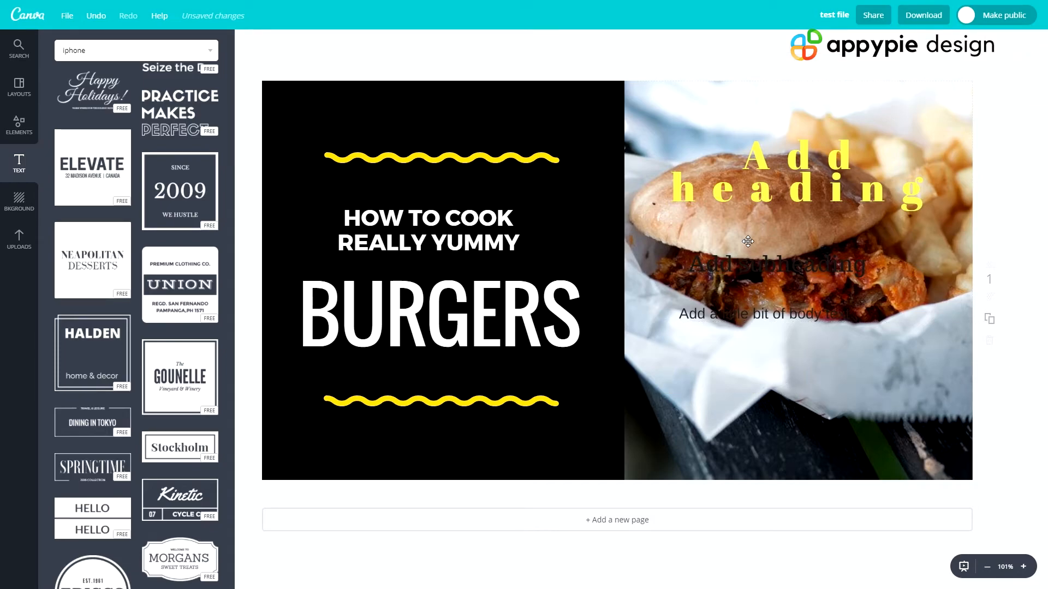
Apply the mint checked pattern as the page background and move the burger photo down to uncover it
click(19, 205)
scroll(83, 273, down, 1)
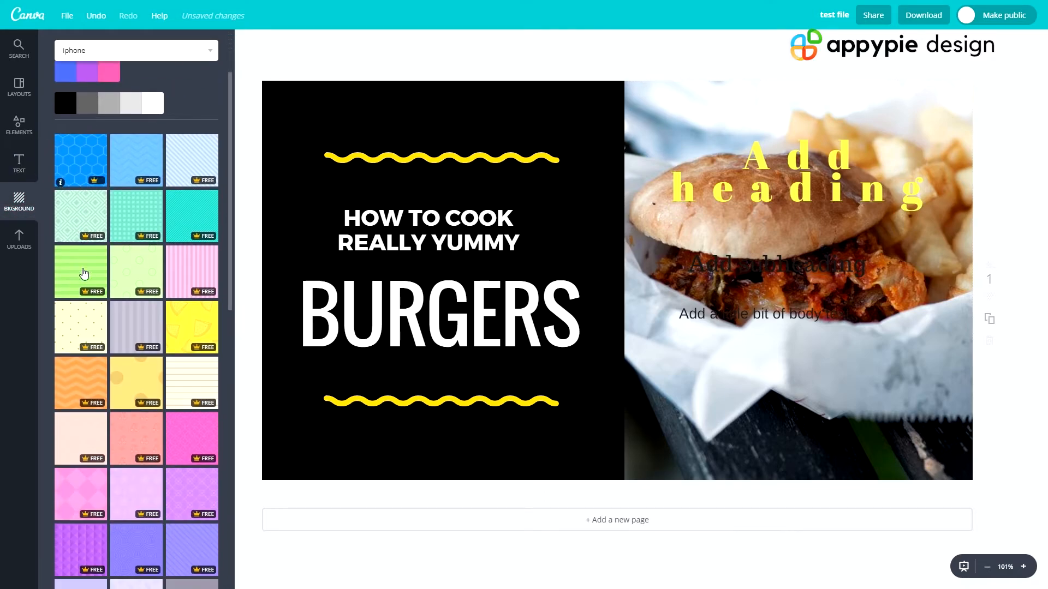
drag(629, 121, 661, 106)
click(127, 308)
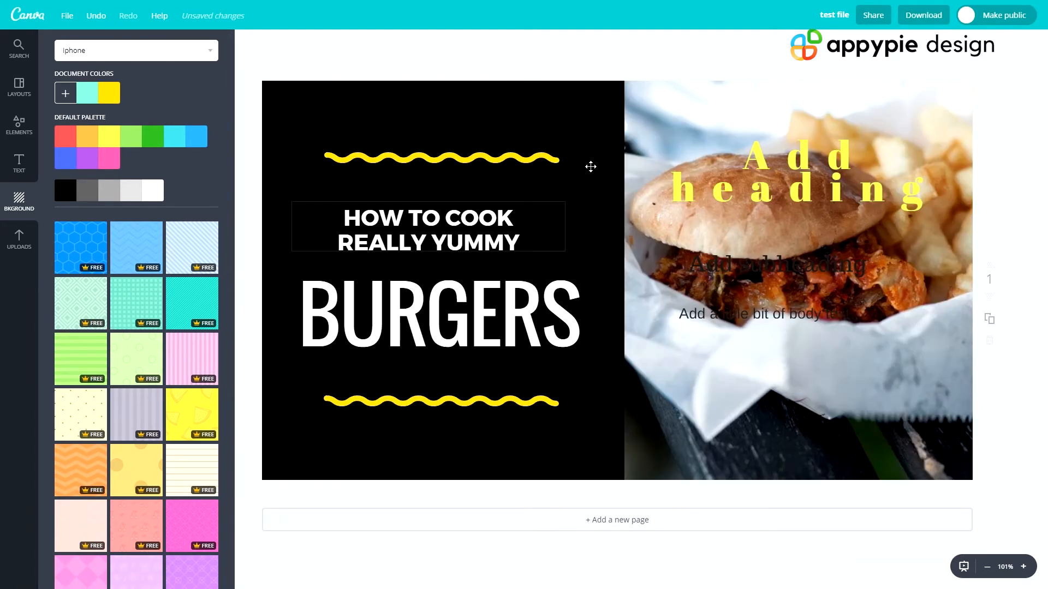
mouse_move(719, 116)
mouse_down()
mouse_move(657, 435)
mouse_move(735, 208)
mouse_move(719, 120)
mouse_move(699, 112)
mouse_up()
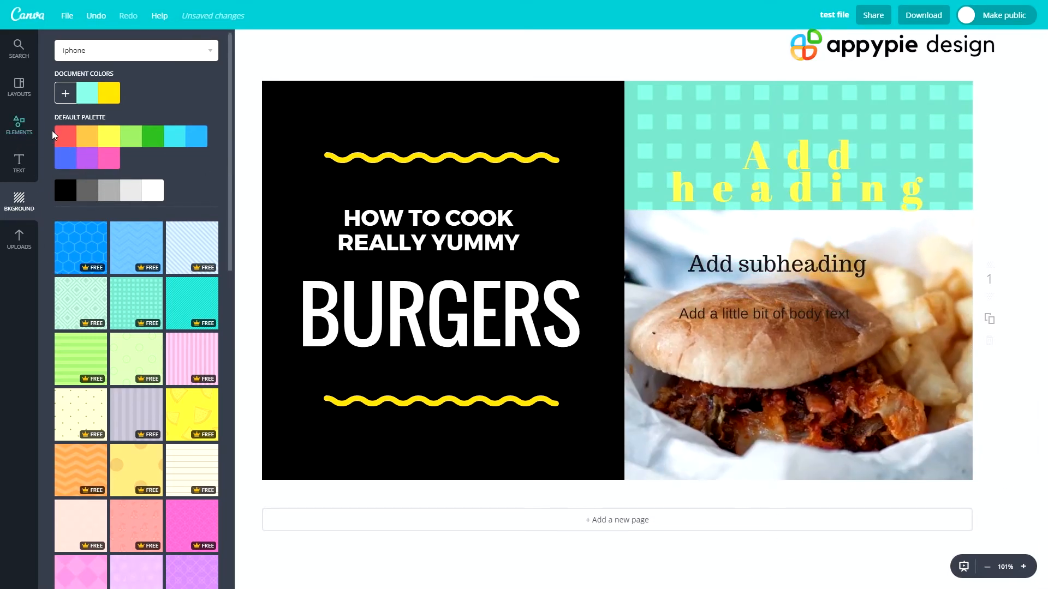
Remove the checked pattern, move the yellow heading below the body text and set the page background to light green
click(693, 164)
click(692, 109)
drag(678, 101, 658, 481)
drag(704, 154, 677, 341)
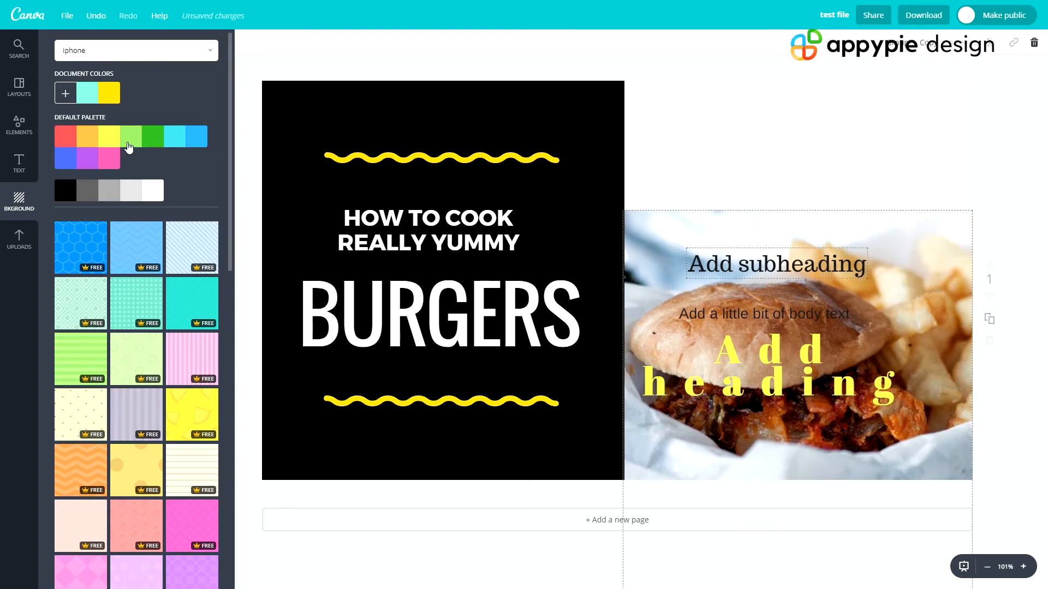
click(130, 140)
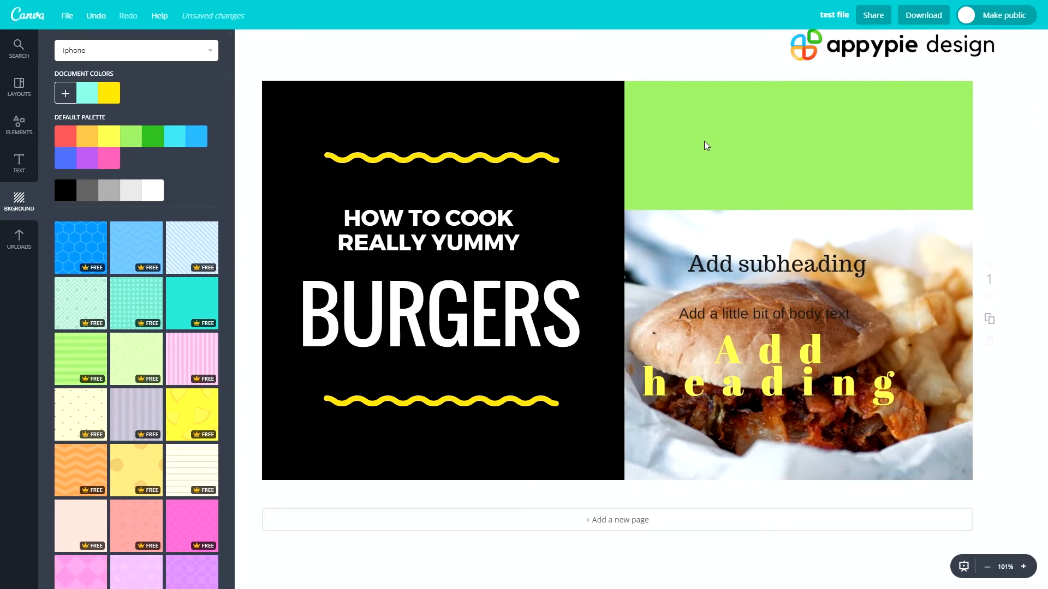
Select all texts, wavy lines, the black panel and the burger photo on the page and delete them
drag(526, 175, 526, 304)
mouse_move(540, 136)
mouse_down()
mouse_move(581, 279)
mouse_move(565, 420)
mouse_up()
drag(362, 128, 854, 496)
key(Delete)
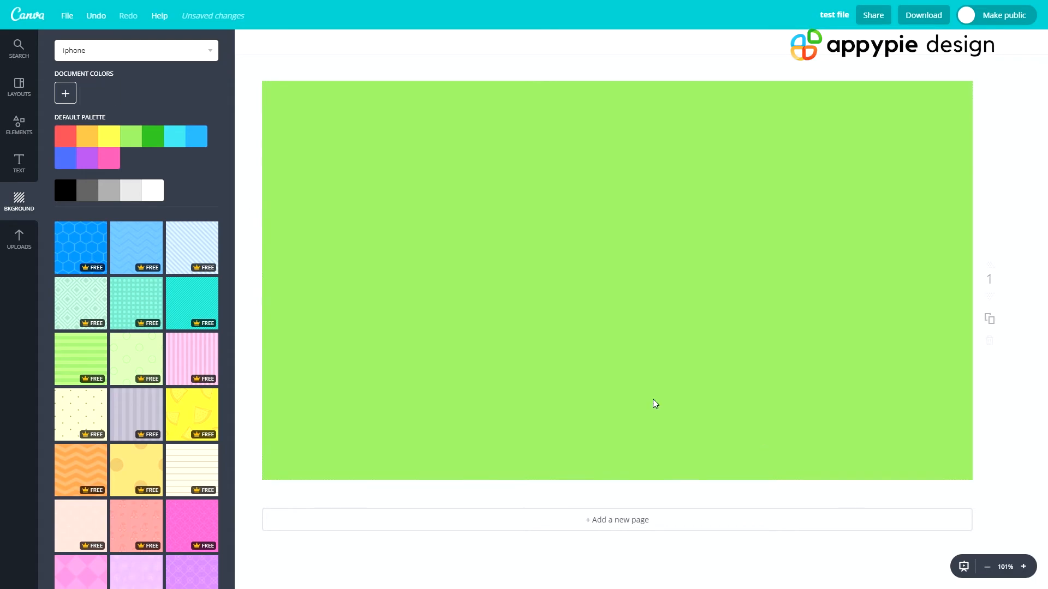
Try orange as the page background, replace it with bright blue and browse the background patterns
drag(310, 197, 1042, 588)
click(78, 140)
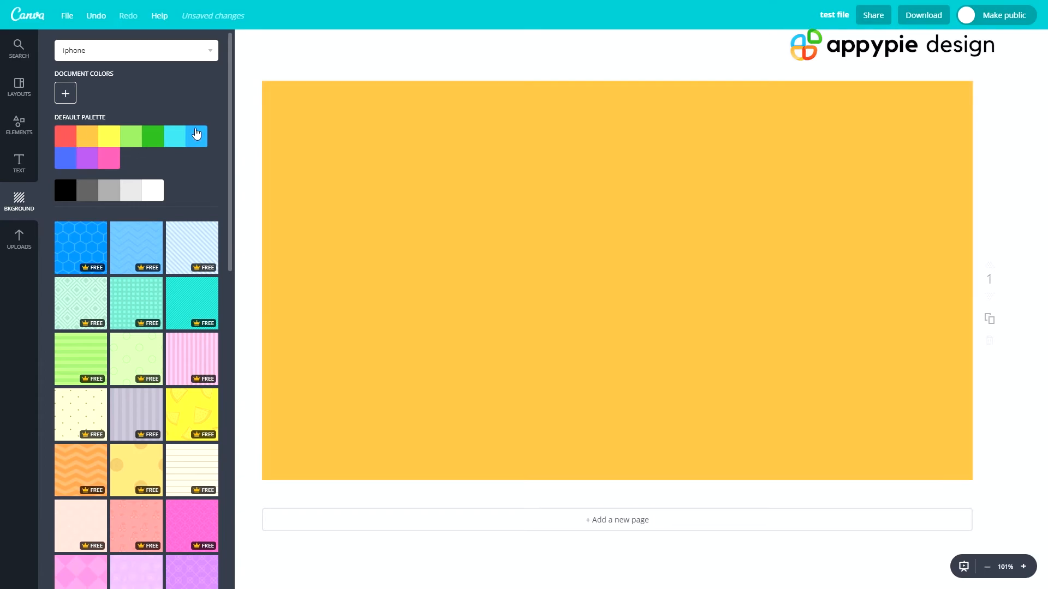
click(196, 134)
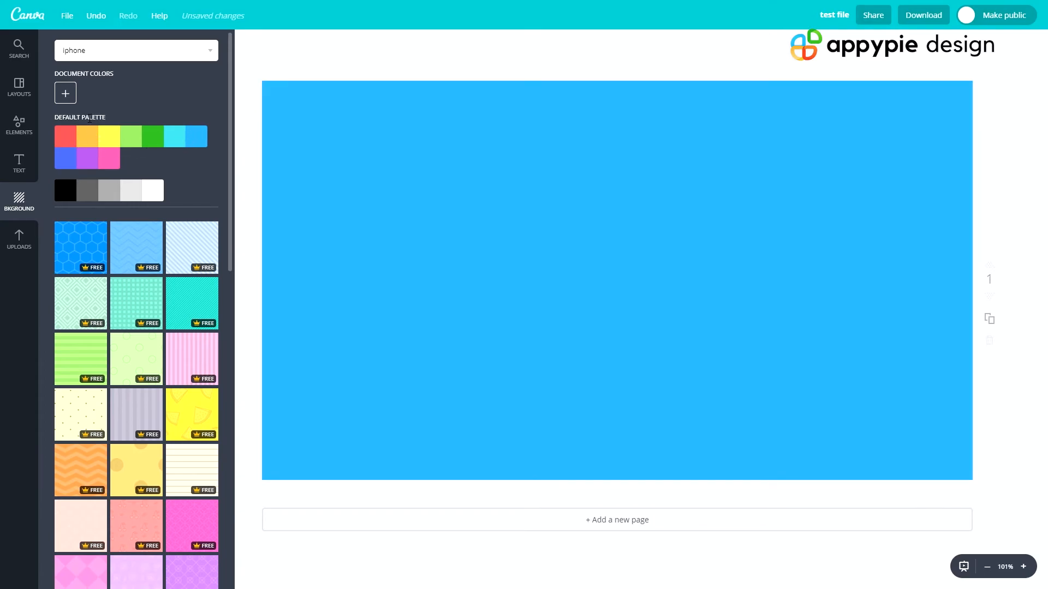
scroll(98, 268, down, 5)
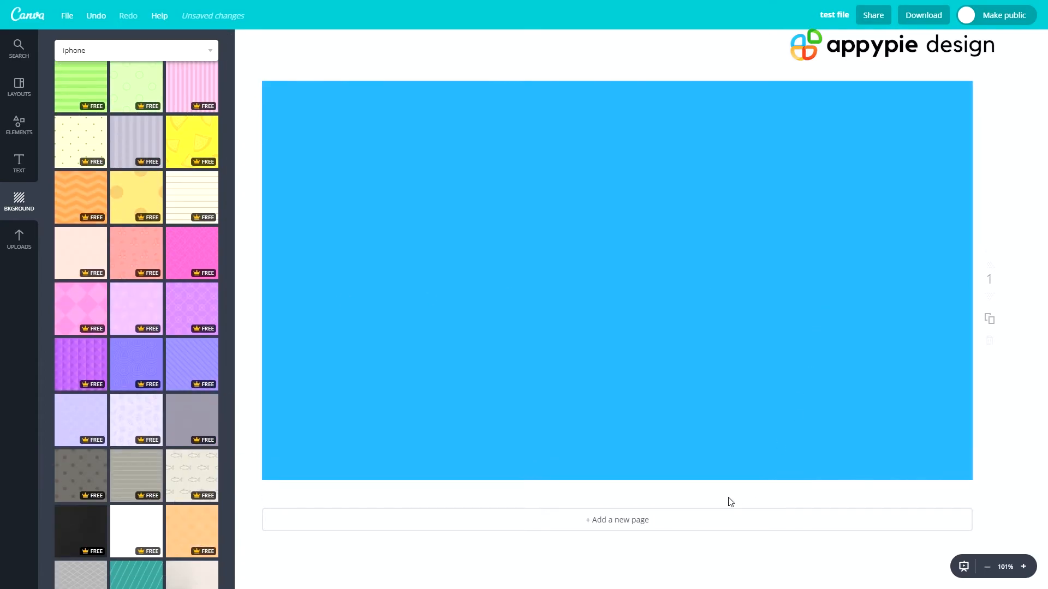
Add a second page, duplicate it and delete both extra pages
click(624, 527)
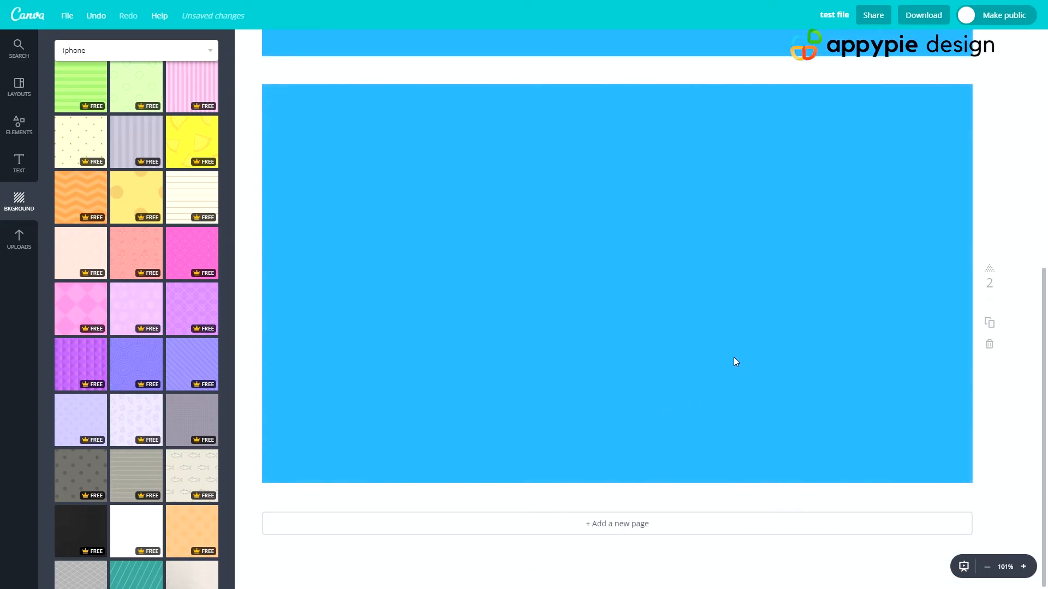
click(989, 327)
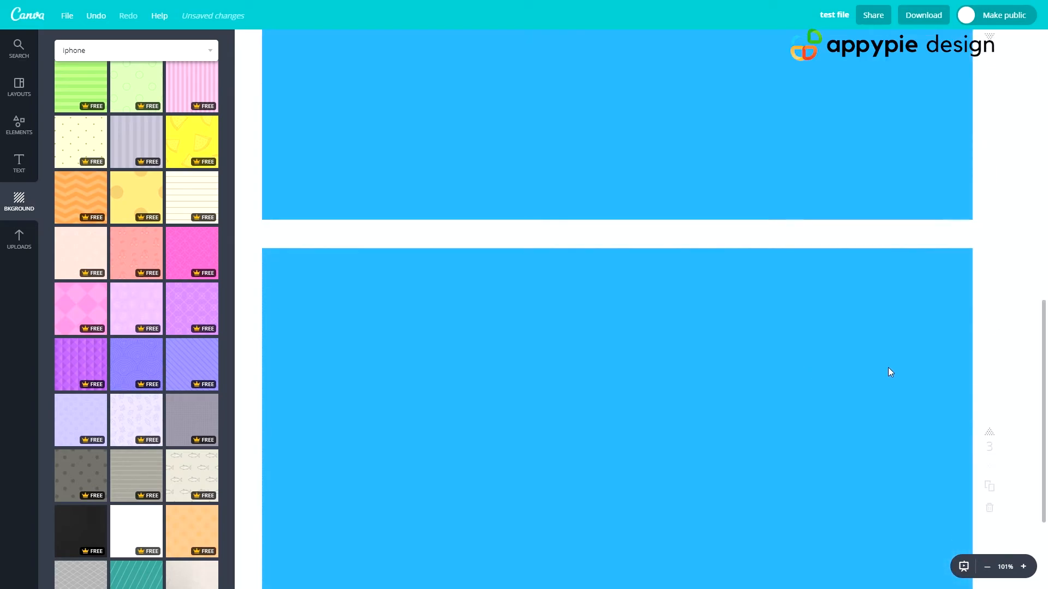
click(988, 347)
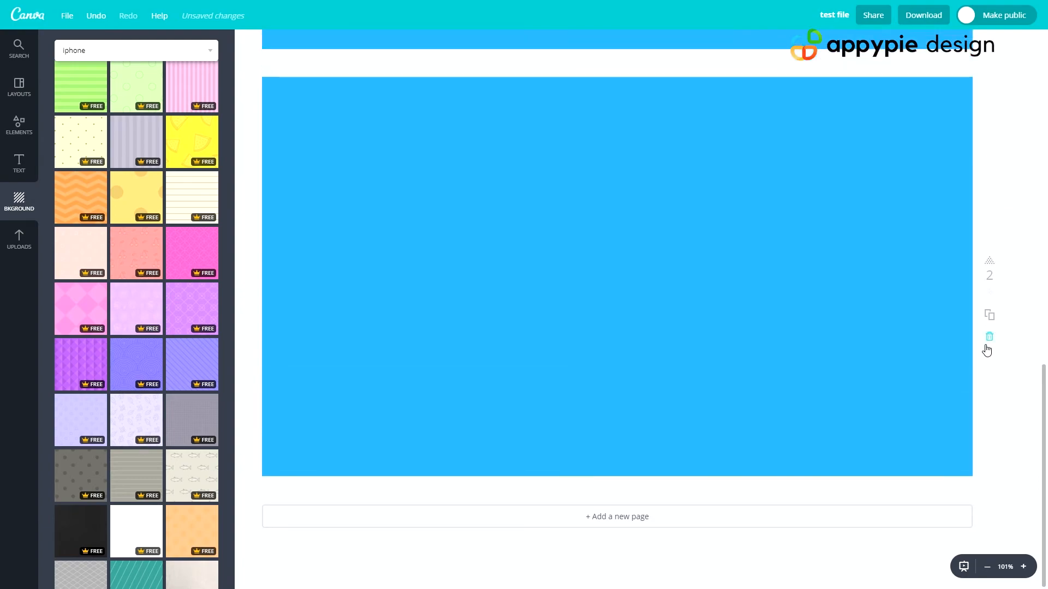
click(990, 342)
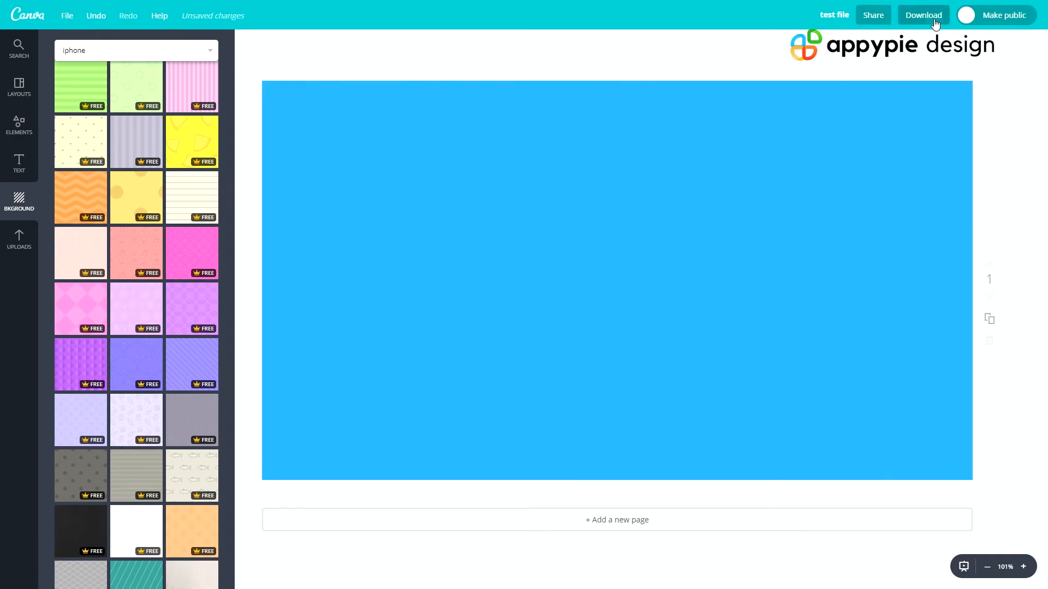
Duplicate the blue page, enter 3 as the page number in the download options and close them without downloading
click(989, 319)
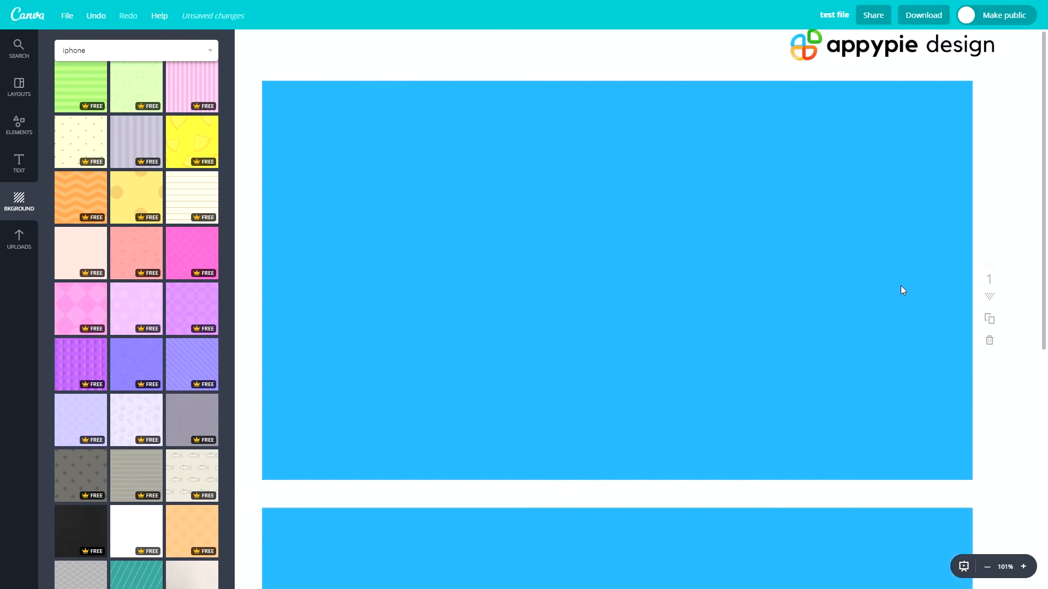
click(928, 15)
click(892, 201)
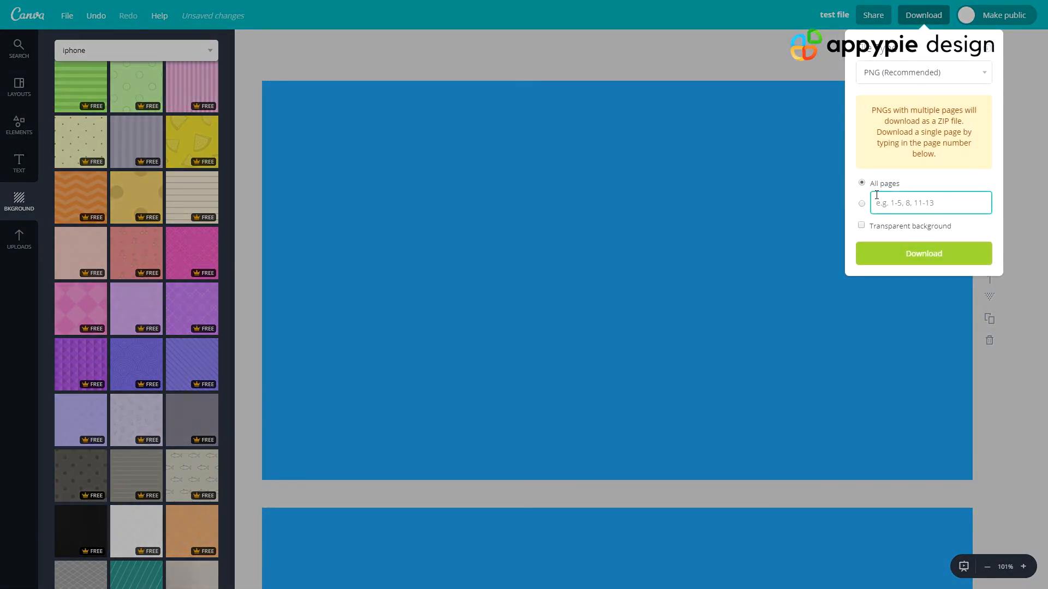
text(3)
click(603, 175)
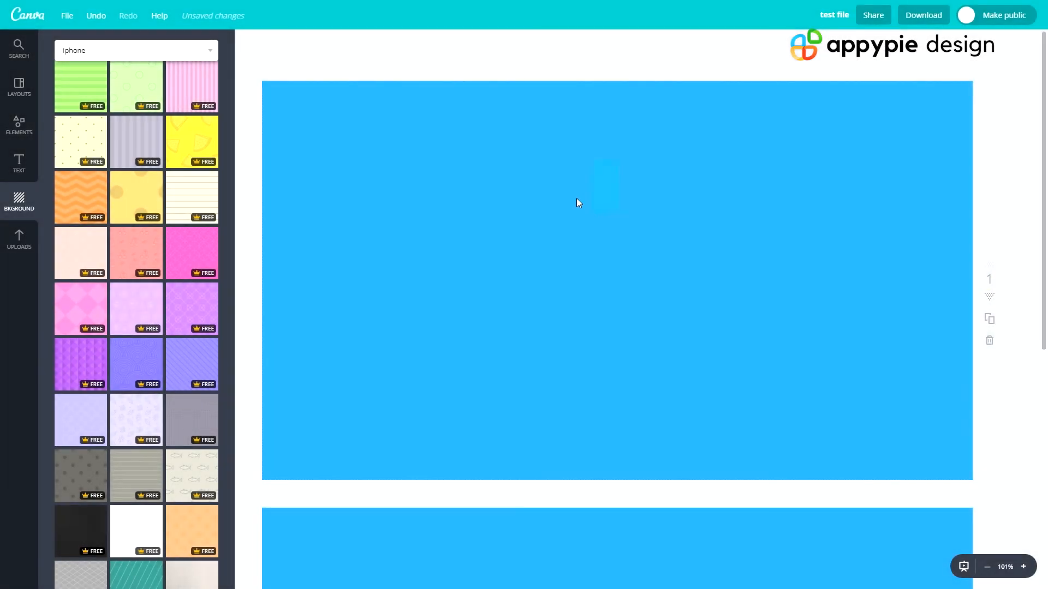
click(924, 15)
click(739, 250)
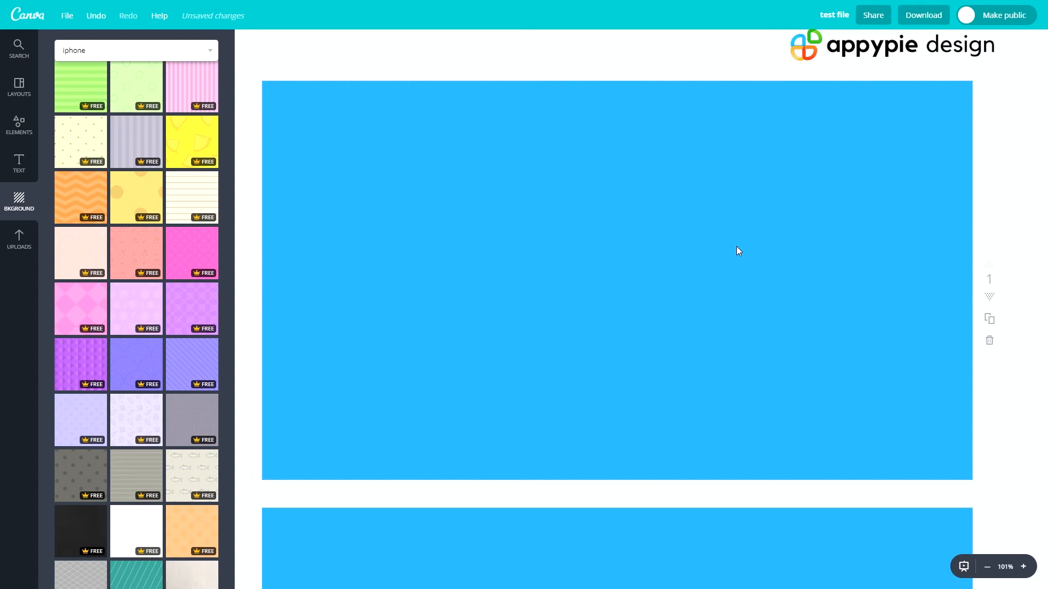
Place the uploaded picture of dollar-bill balls on the first page, delete it and browse the other uploaded images
click(23, 237)
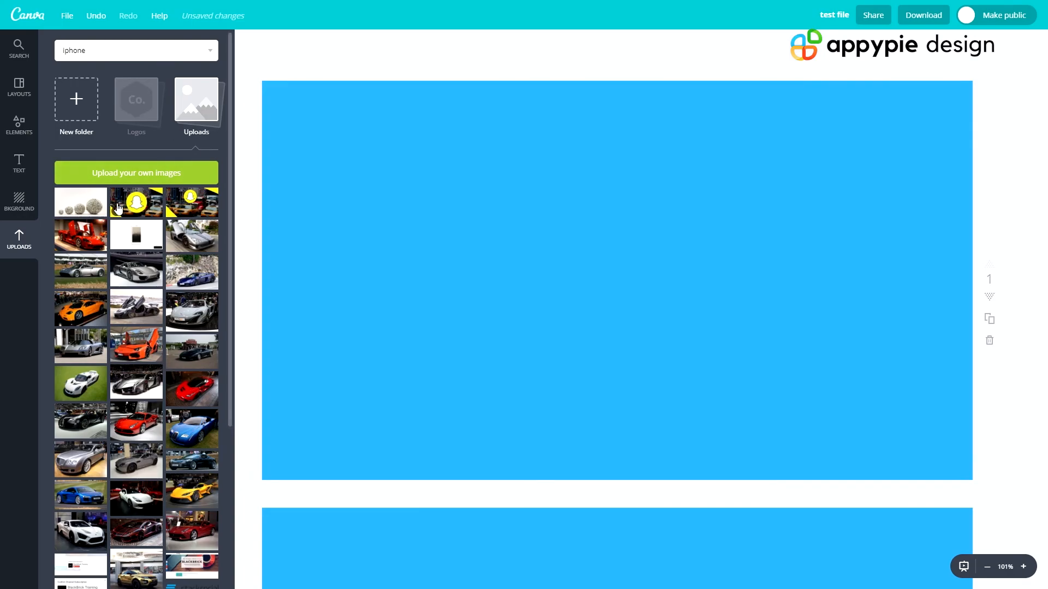
drag(71, 213, 458, 221)
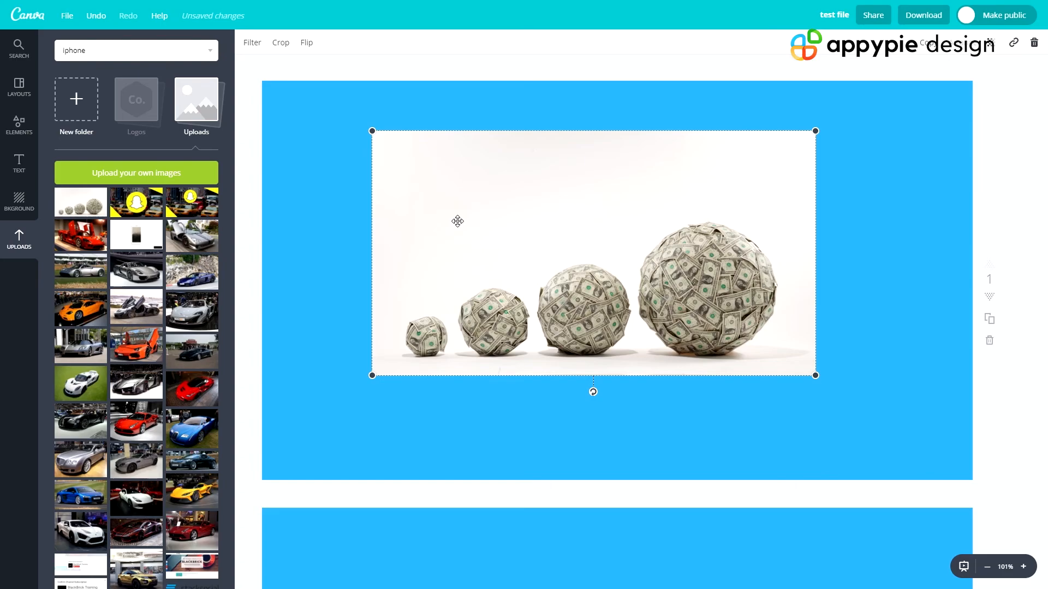
key(Delete)
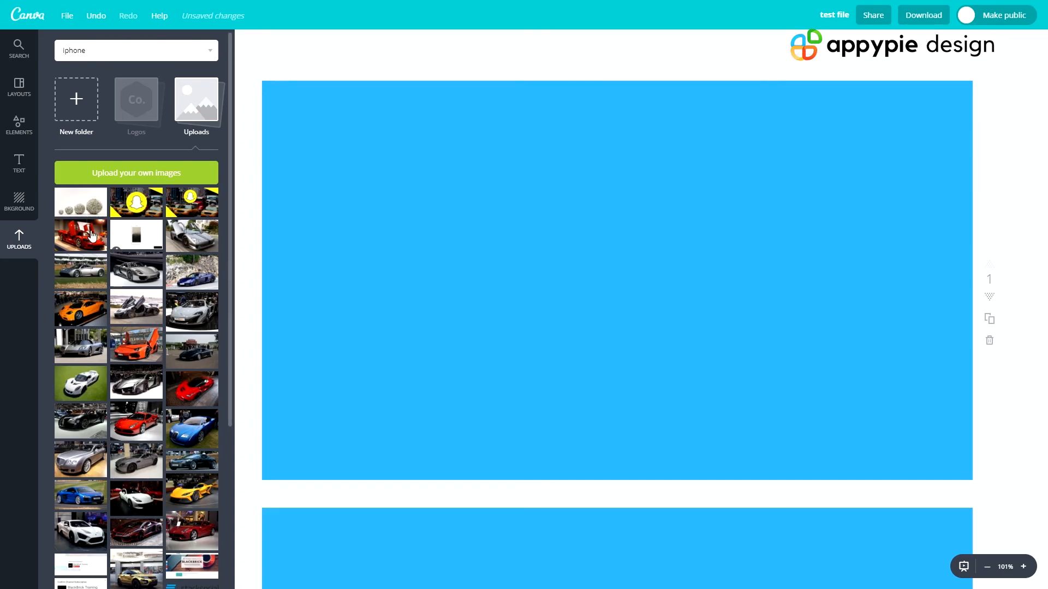
scroll(243, 465, down, 4)
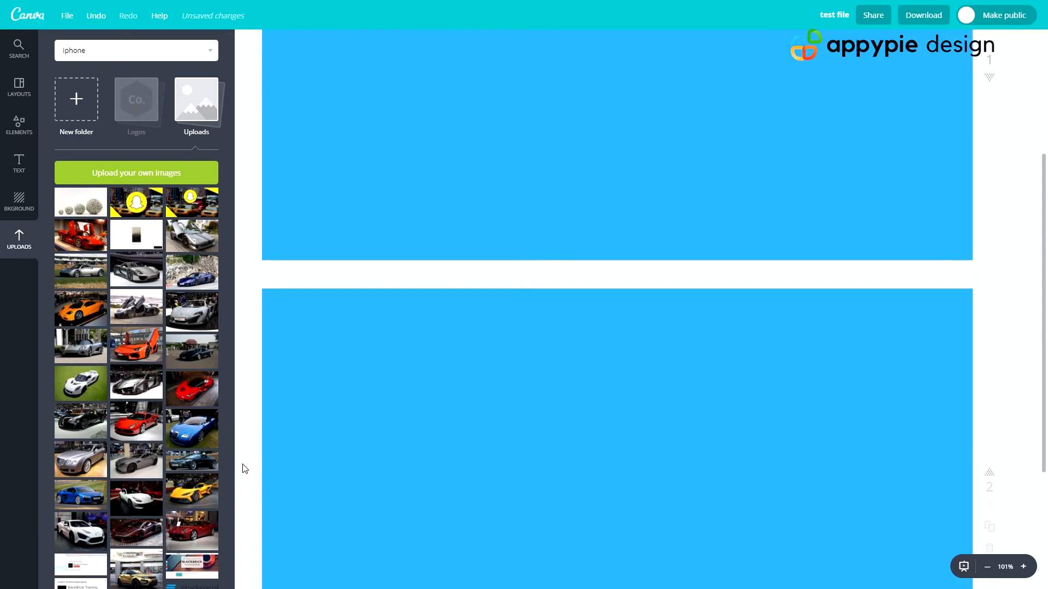
scroll(187, 422, down, 3)
drag(185, 403, 536, 235)
scroll(230, 420, up, 3)
Clear the image search term, select the first page's blue background and look through the pages and iPhone images
click(32, 53)
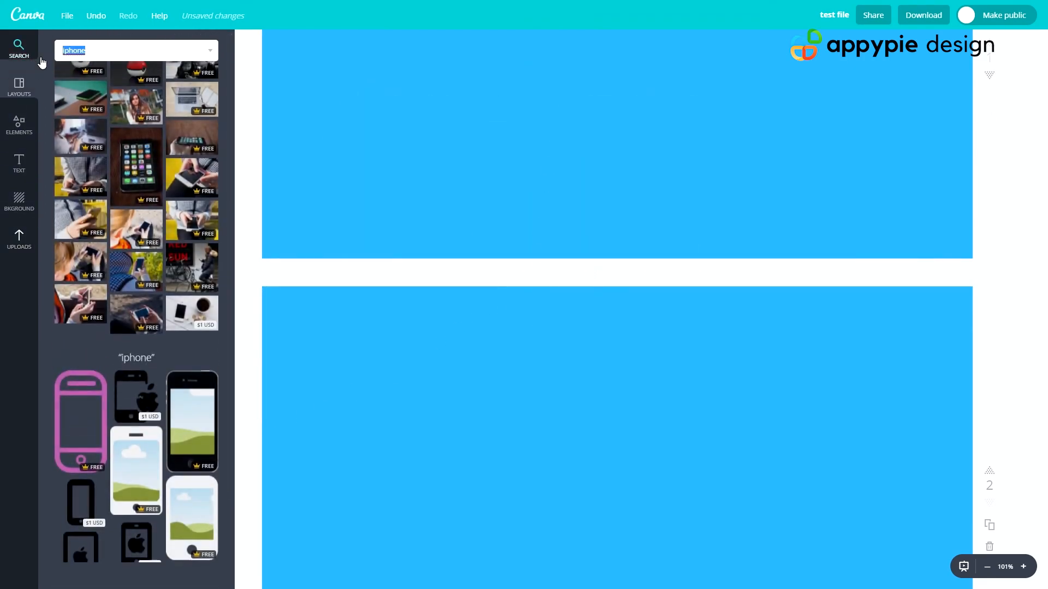
key(BackSpace)
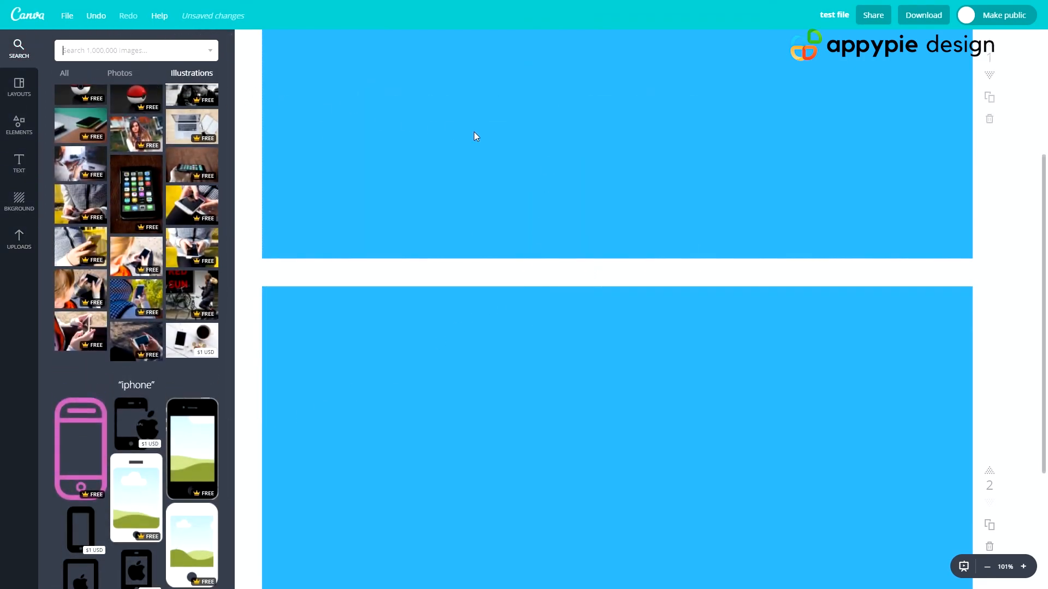
click(475, 157)
scroll(491, 174, up, 4)
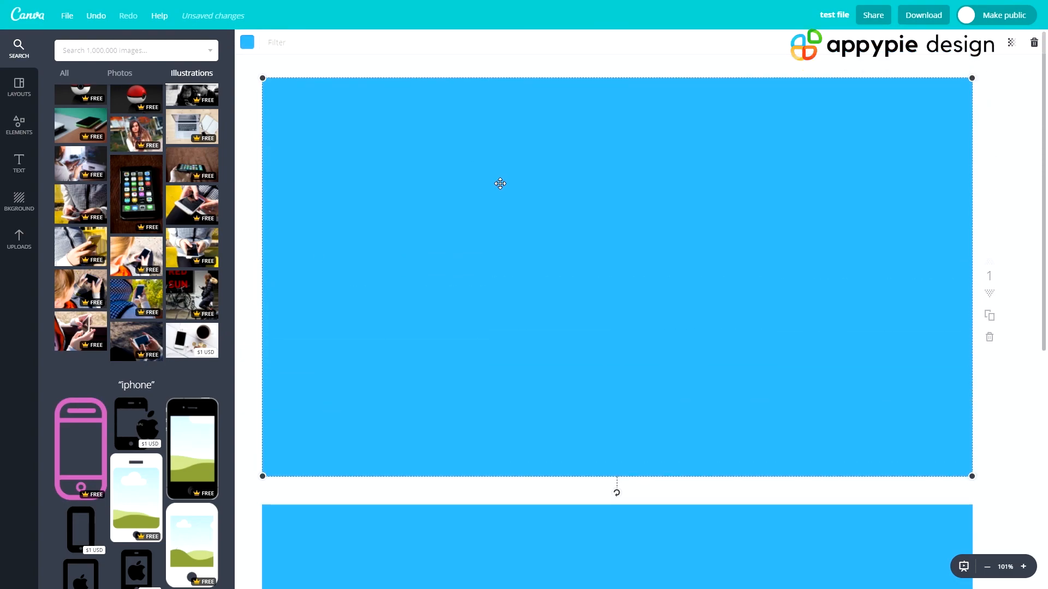
scroll(433, 202, down, 8)
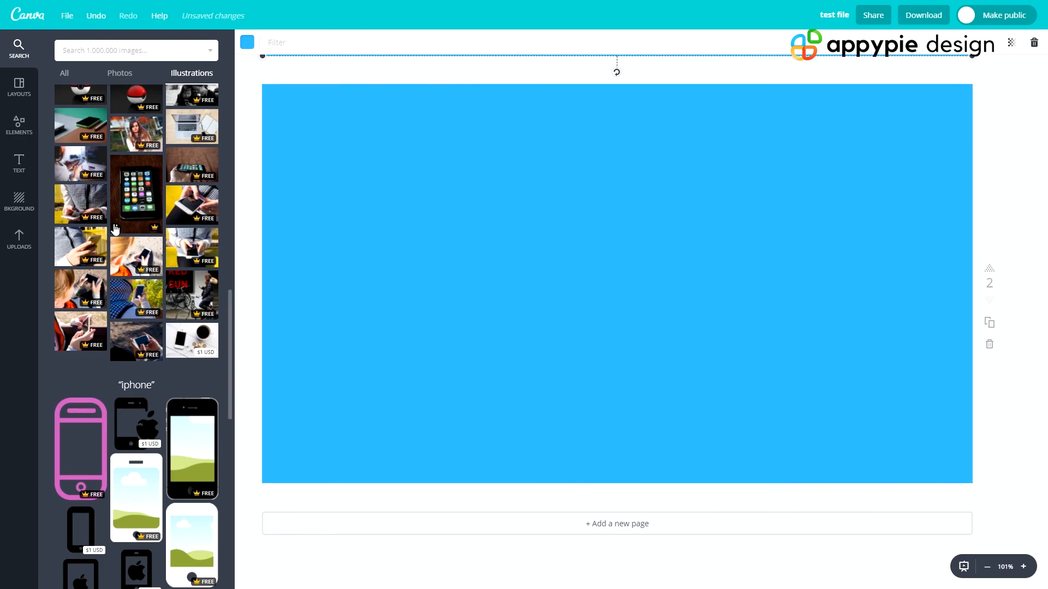
scroll(154, 405, up, 14)
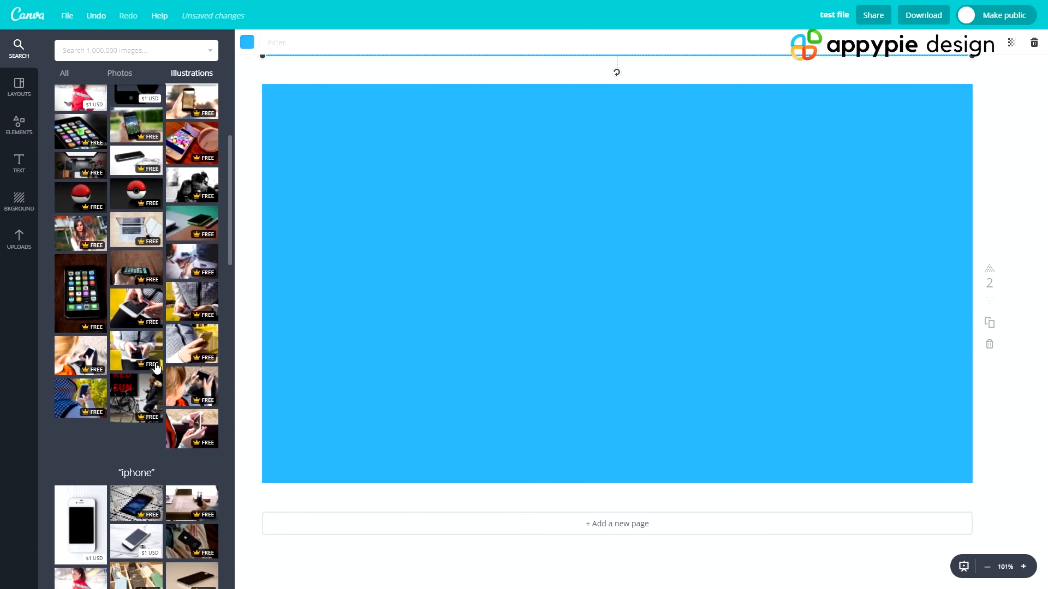